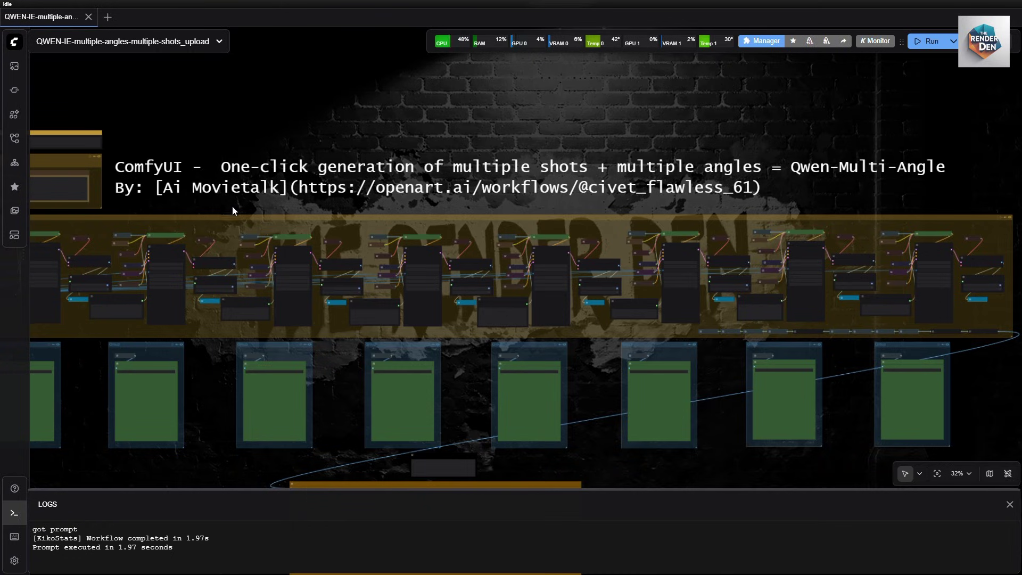
Open the original OpenArt workflow page linked in the "FROM openart.ai" credit note
drag(233, 137, 760, 147)
scroll(628, 153, up, 10)
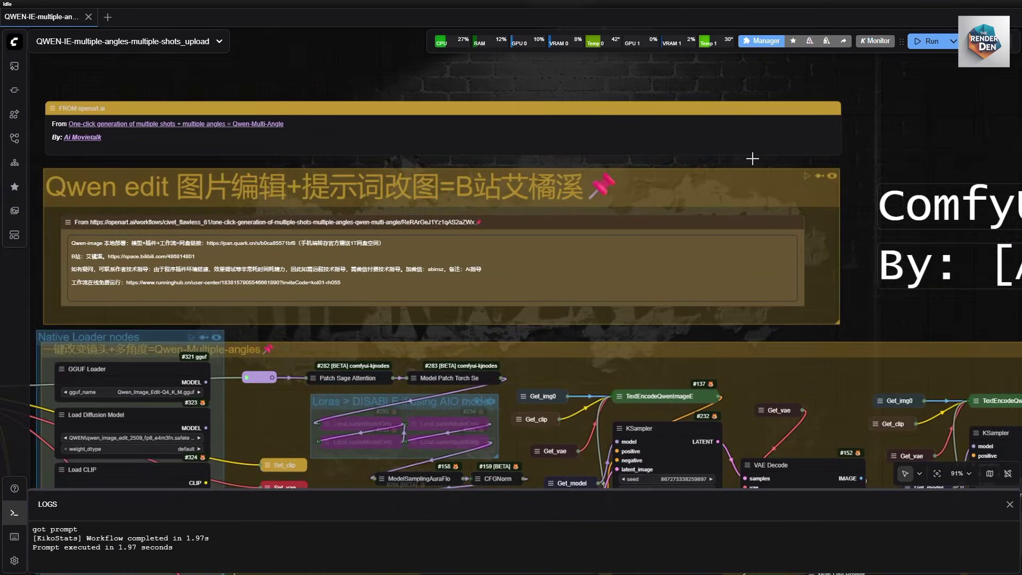
drag(372, 59, 480, 82)
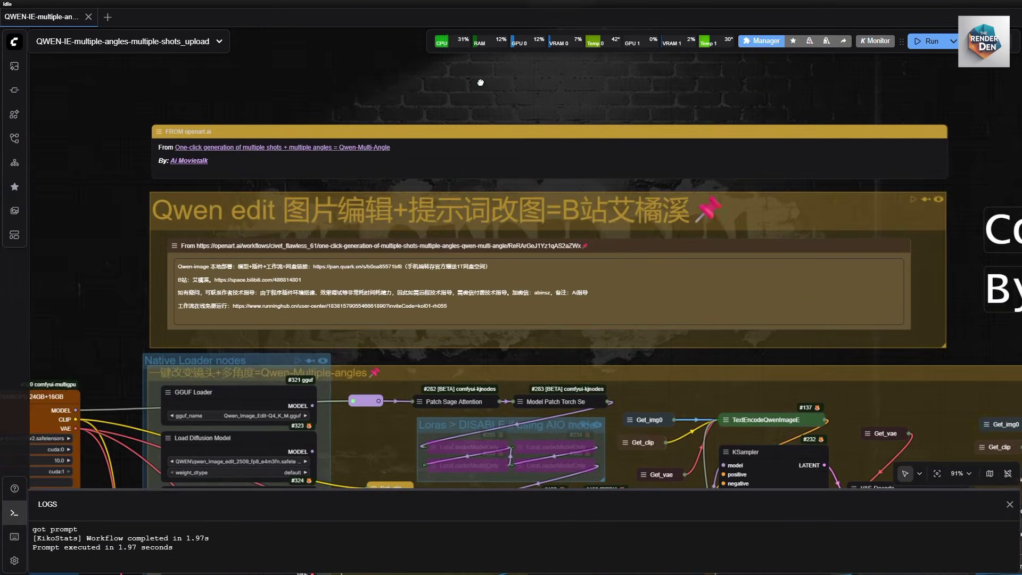
drag(405, 83, 405, 75)
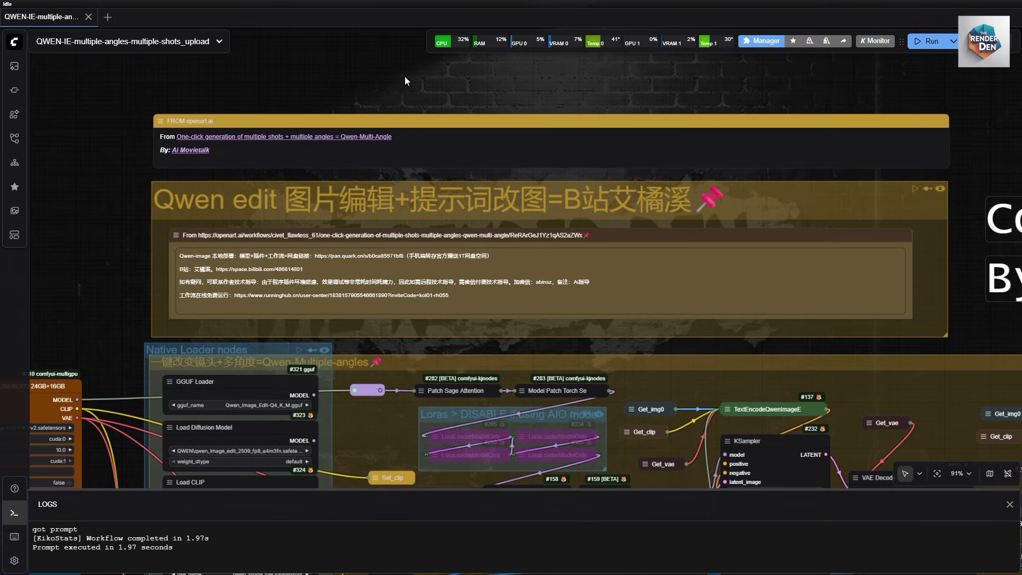
click(379, 137)
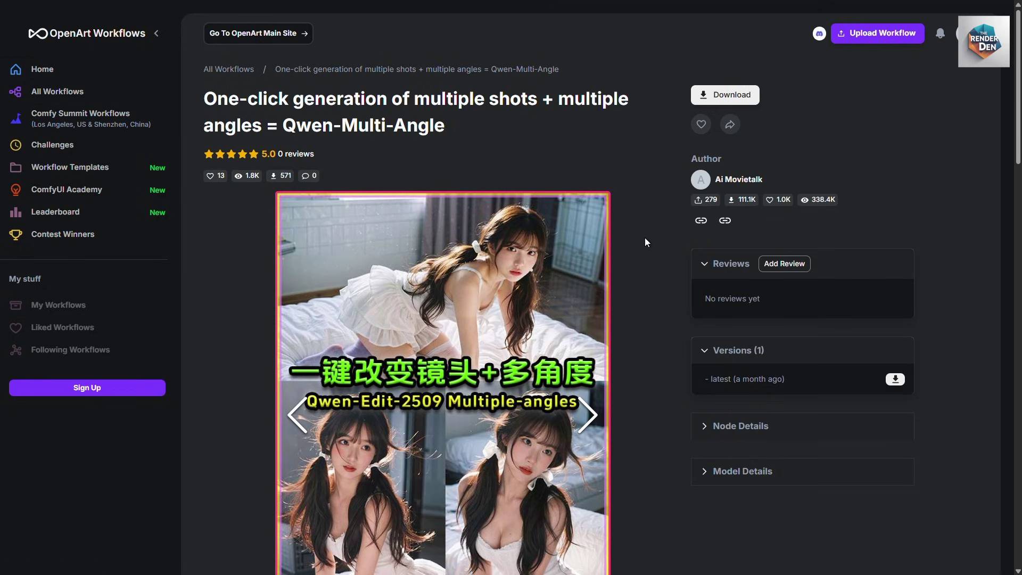
Review the workflow page's description, required nodes, model details and node diagram
scroll(663, 216, down, 10)
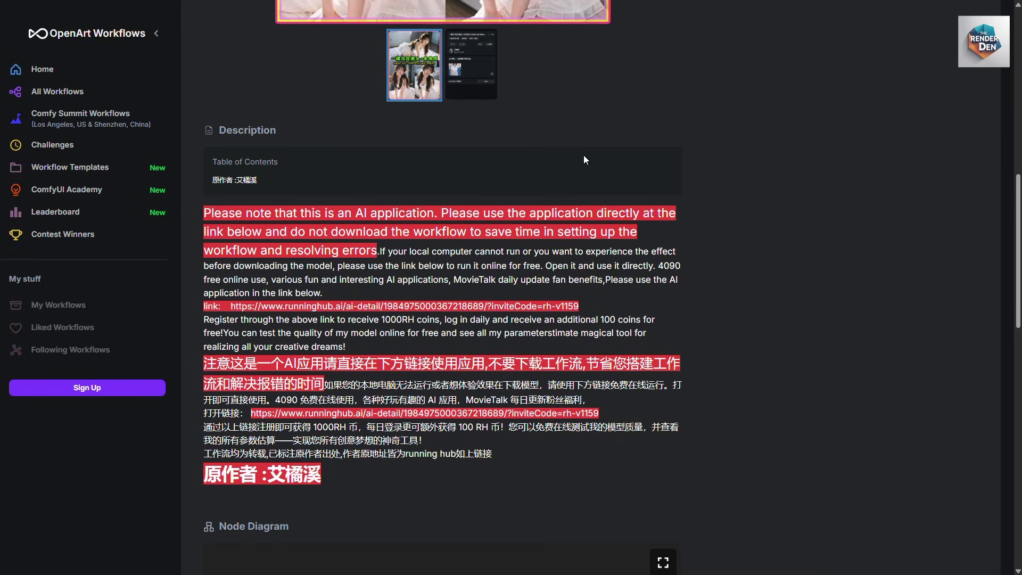
scroll(671, 129, up, 8)
scroll(631, 228, down, 10)
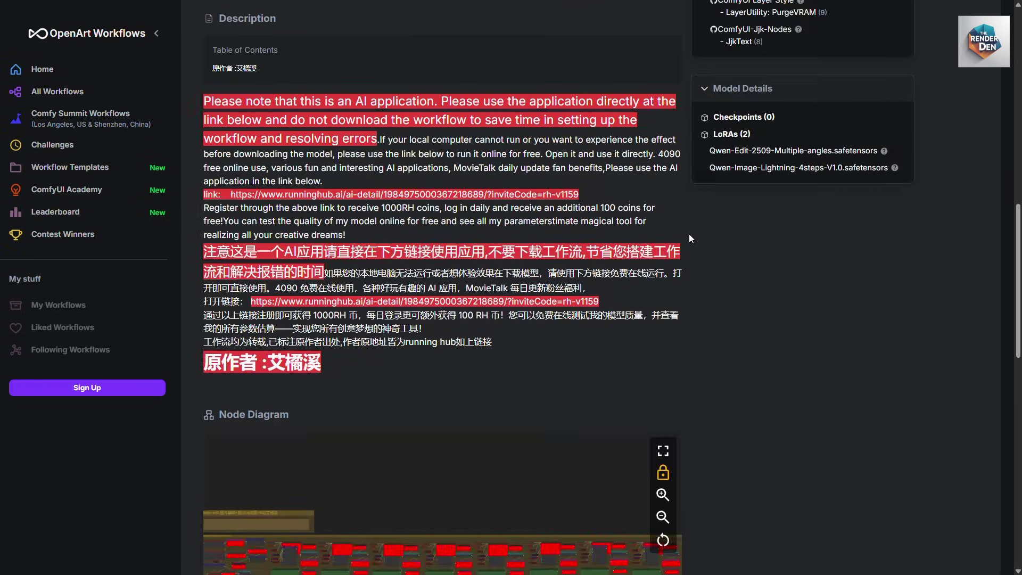
scroll(690, 239, down, 4)
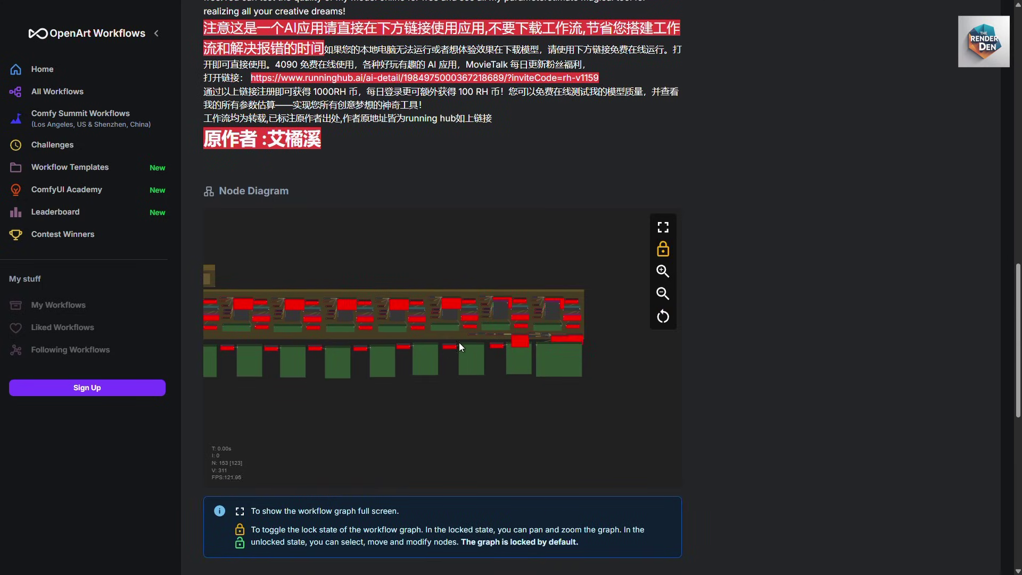
scroll(756, 197, down, 2)
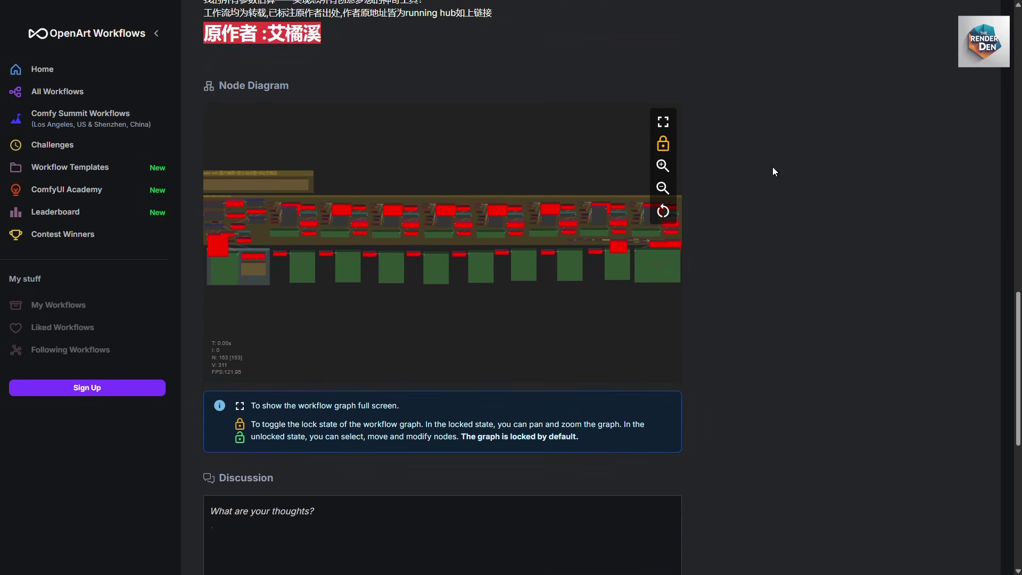
scroll(774, 166, up, 15)
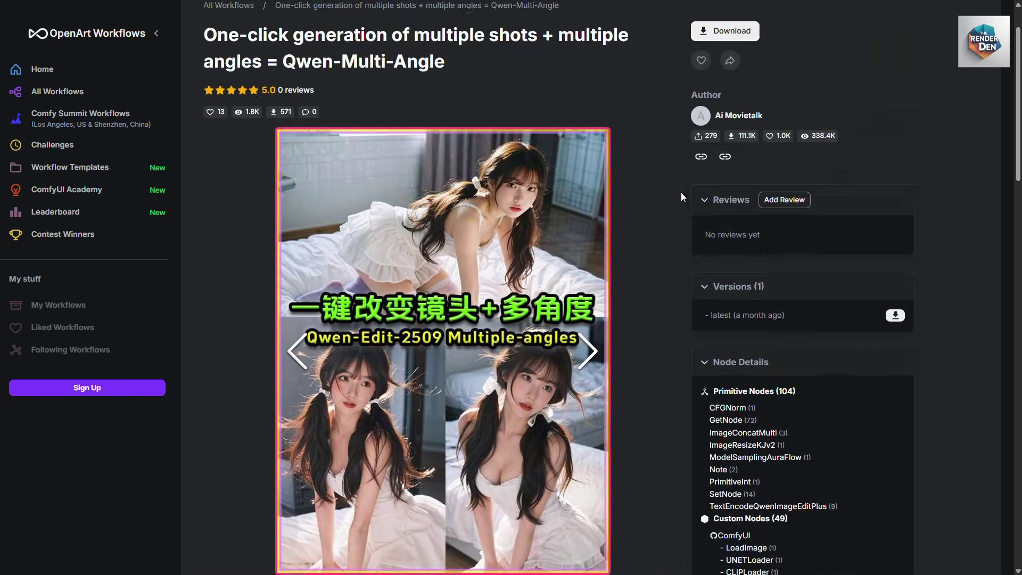
scroll(681, 196, up, 2)
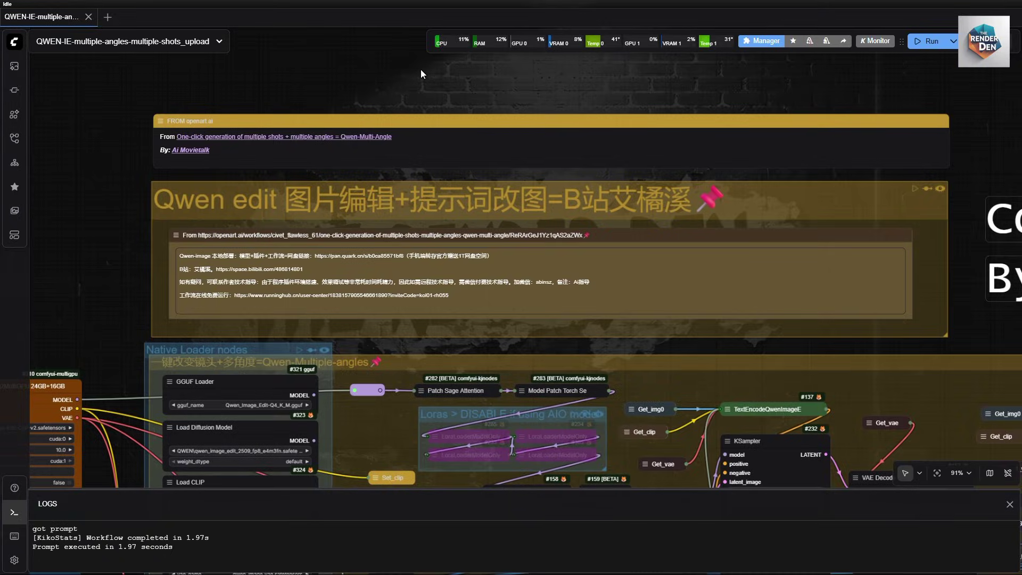
Open the author's profile link in the credit note and examine the original workflow note below it
scroll(215, 116, up, 1)
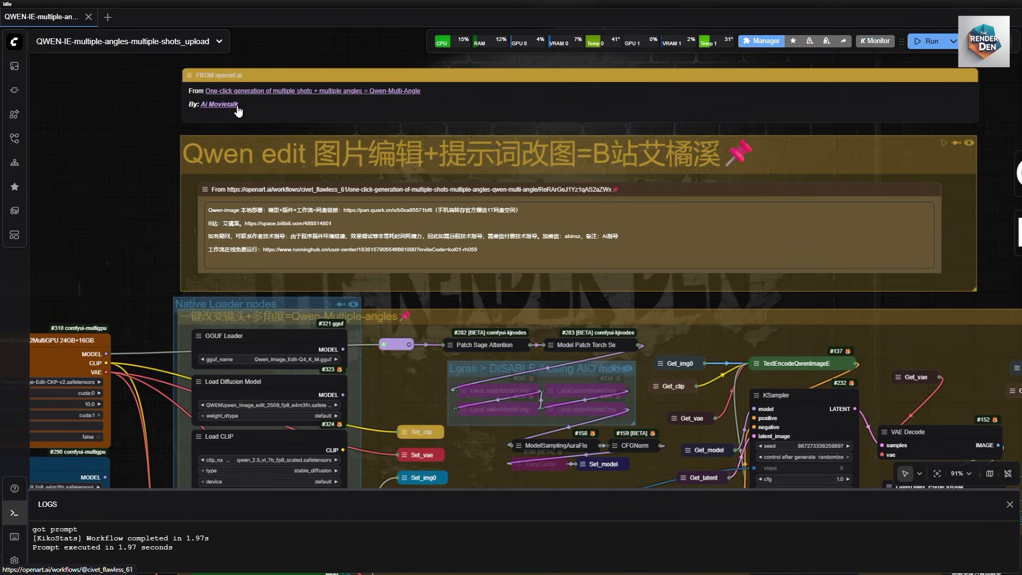
click(237, 108)
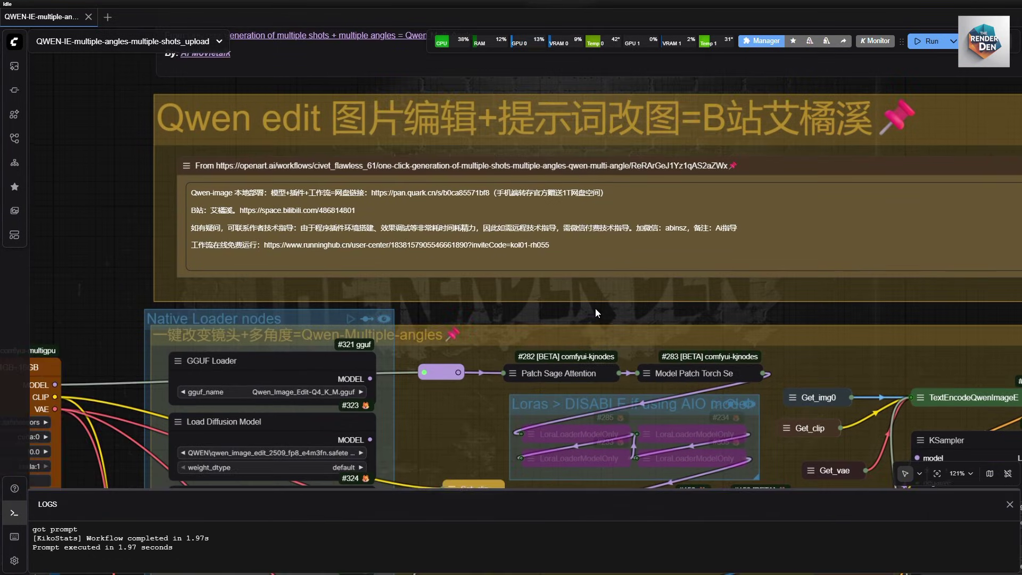
scroll(595, 308, up, 4)
drag(628, 306, 695, 316)
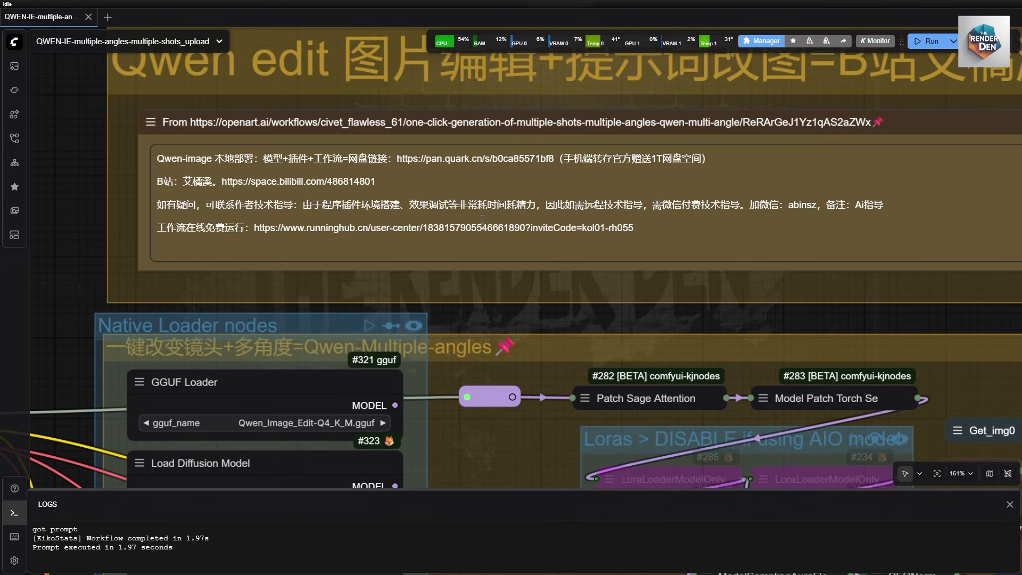
scroll(493, 321, down, 3)
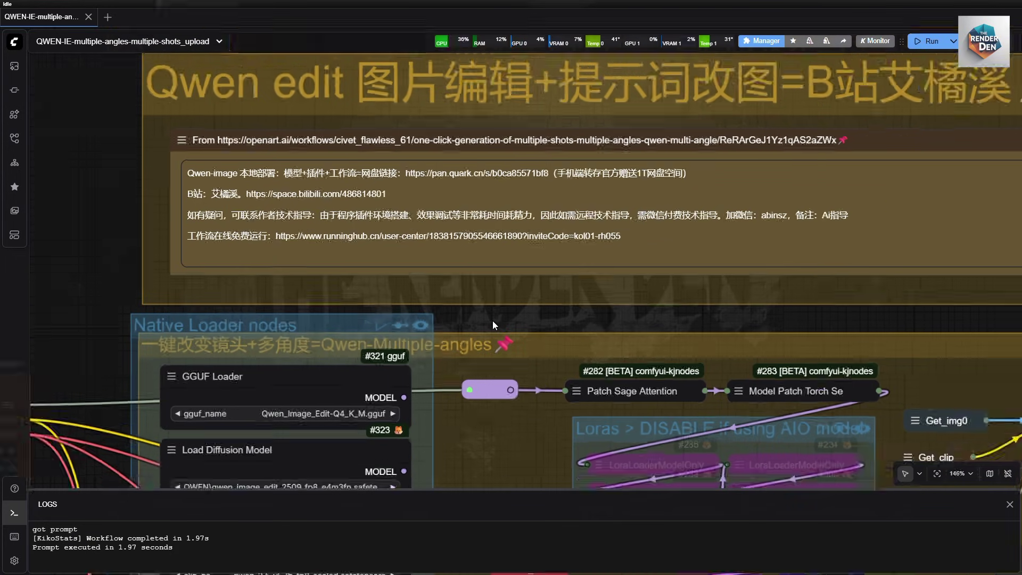
Open the qwen_image_edit_2509 fp8 + bf16 link in the MODELS markdown note
drag(505, 319, 759, 300)
drag(353, 253, 600, 169)
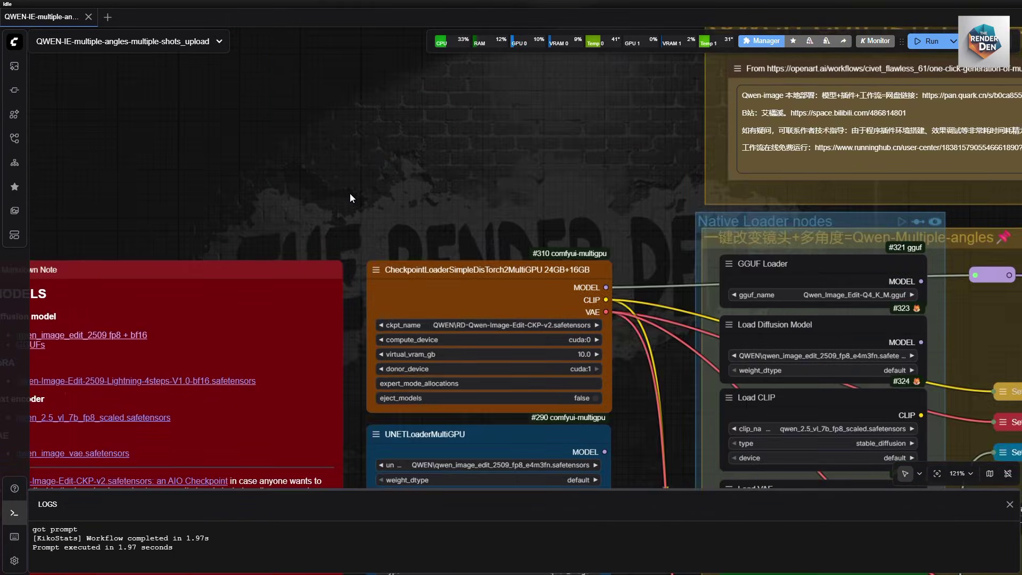
drag(350, 194, 587, 123)
scroll(534, 147, up, 2)
drag(534, 147, 553, 56)
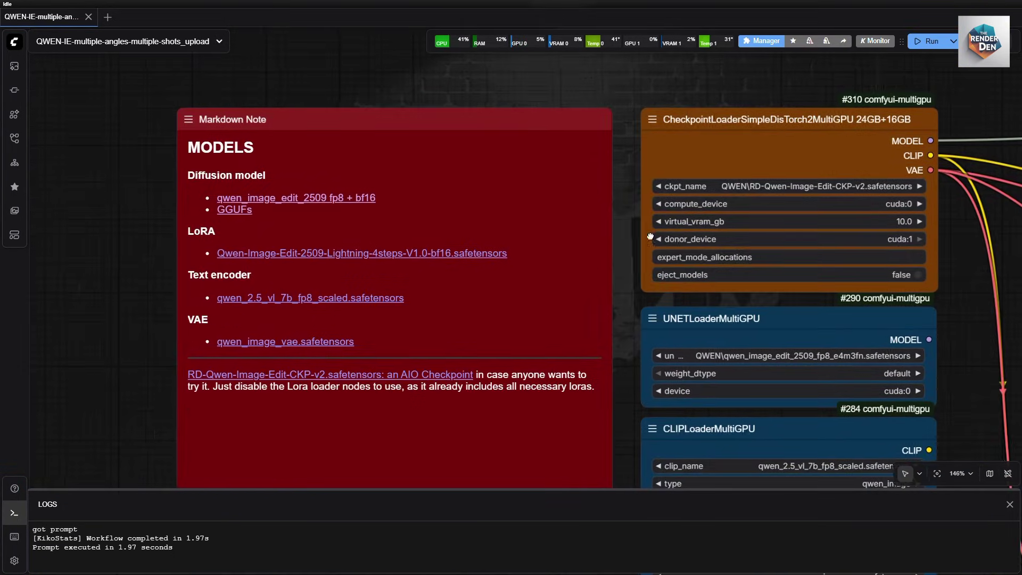
drag(627, 237, 876, 261)
scroll(774, 229, up, 2)
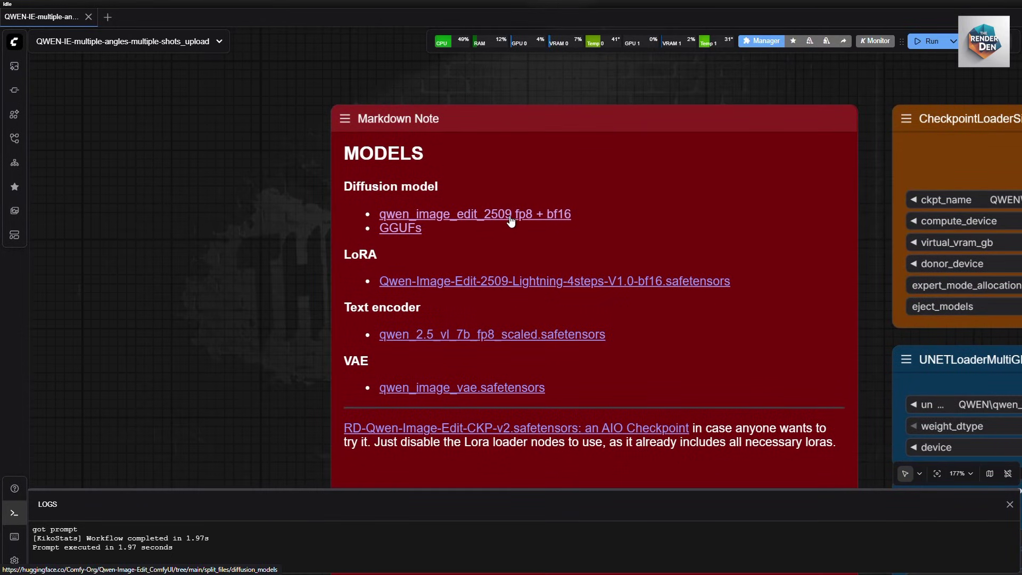
click(544, 216)
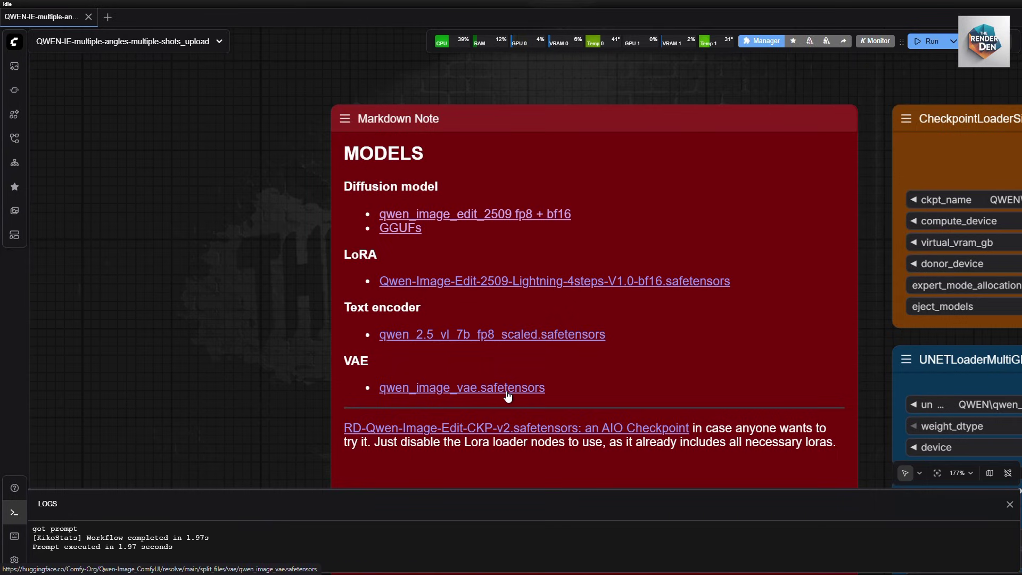
Examine the AIO checkpoint entry in the MODELS note and the CheckpointLoaderSimpleDisTorch2MultiGPU settings
drag(867, 367, 871, 177)
scroll(845, 217, up, 1)
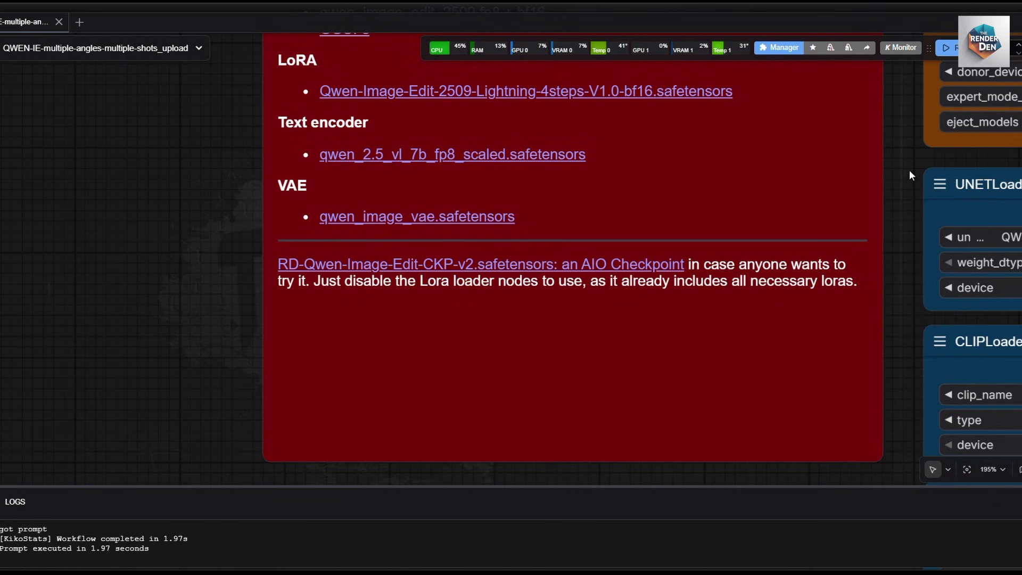
drag(900, 175, 335, 397)
scroll(810, 258, up, 1)
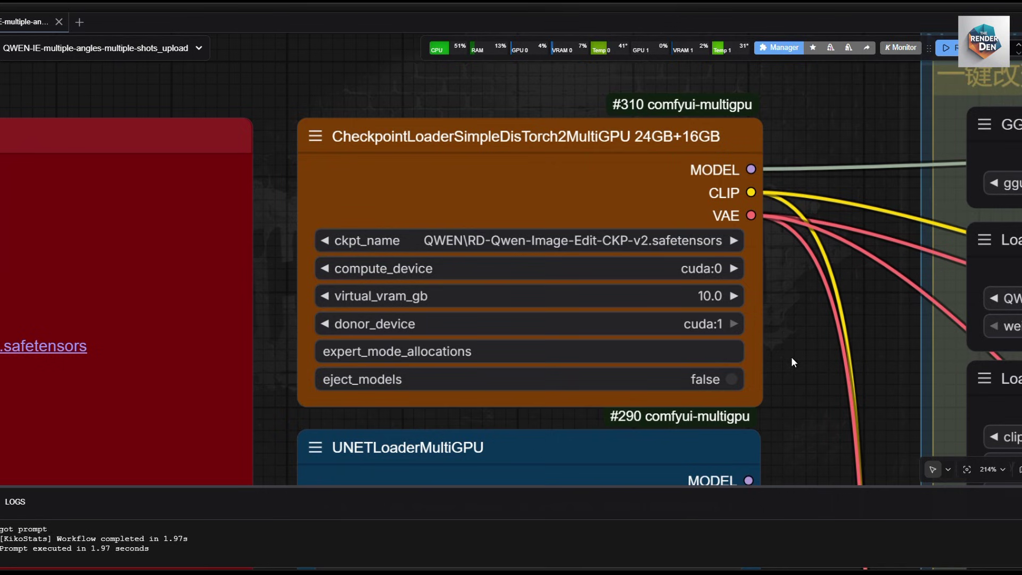
drag(791, 357, 784, 253)
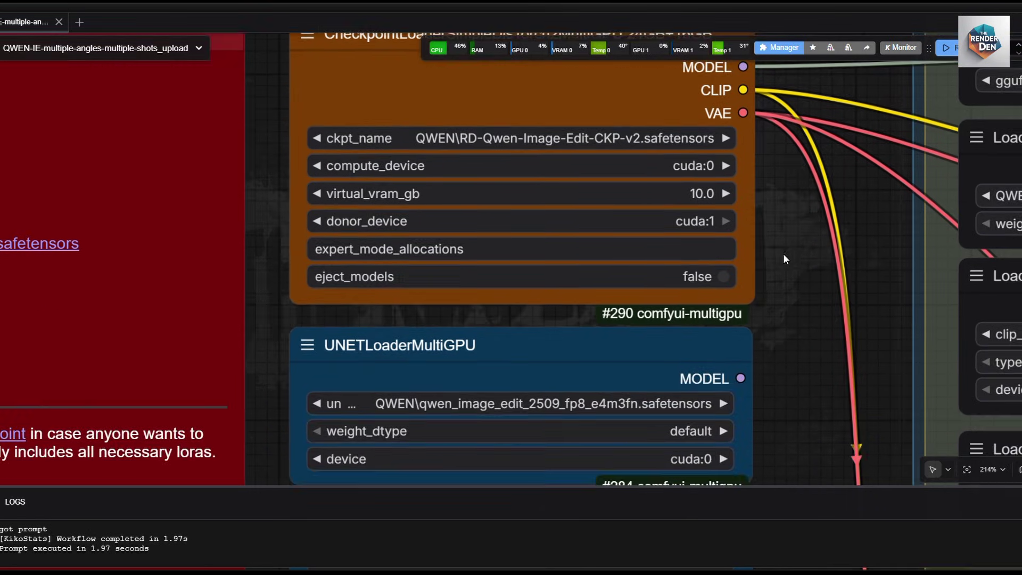
Check the device options of the UNETLoaderMultiGPU, CLIPLoaderMultiGPU and VAELoaderMultiGPU nodes
drag(794, 324, 817, 180)
scroll(812, 251, down, 2)
drag(812, 251, 768, 225)
scroll(815, 212, down, 1)
click(630, 197)
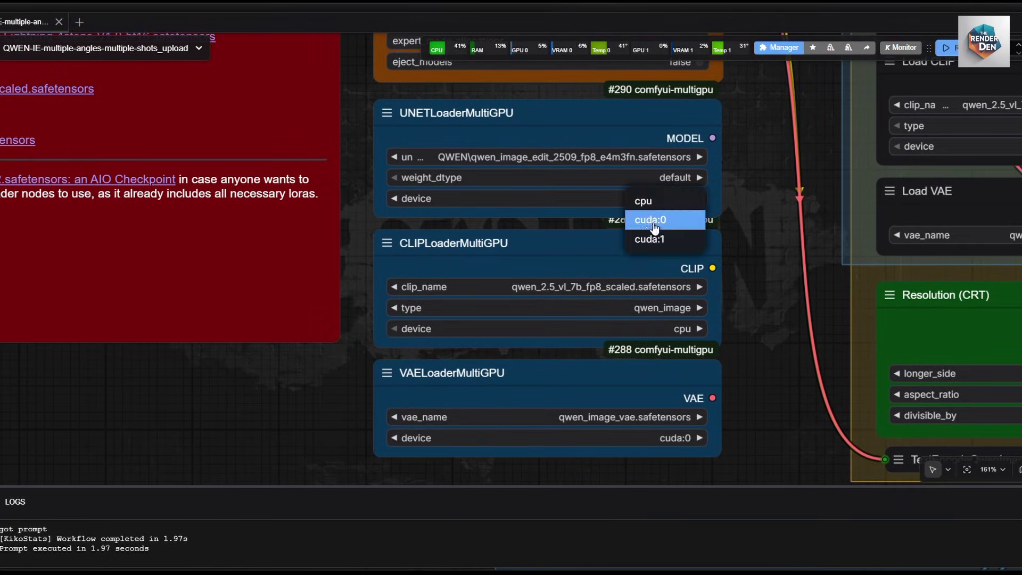
drag(740, 348, 727, 288)
click(658, 265)
click(670, 266)
scroll(669, 266, down, 1)
click(631, 341)
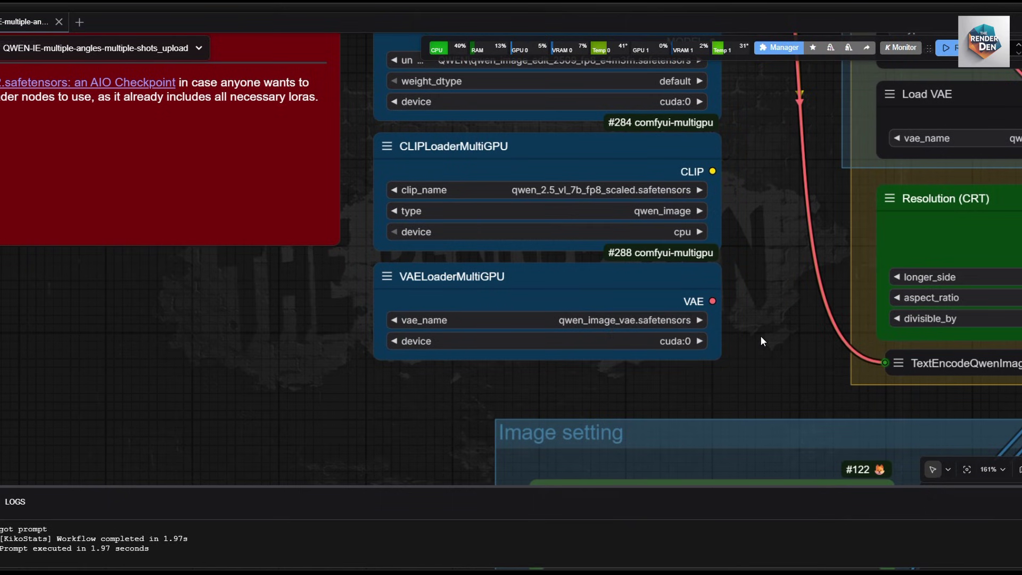
Examine the GGUF, diffusion model, CLIP and VAE loaders in the Native Loader nodes group
scroll(761, 281, down, 2)
drag(760, 282, 561, 384)
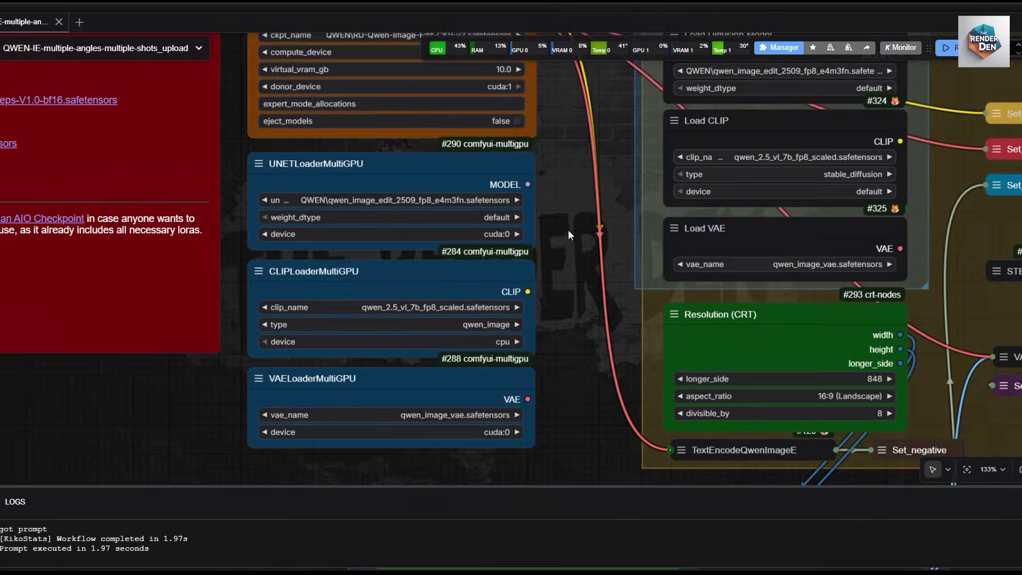
drag(567, 230, 403, 355)
drag(464, 255, 343, 341)
scroll(356, 305, up, 2)
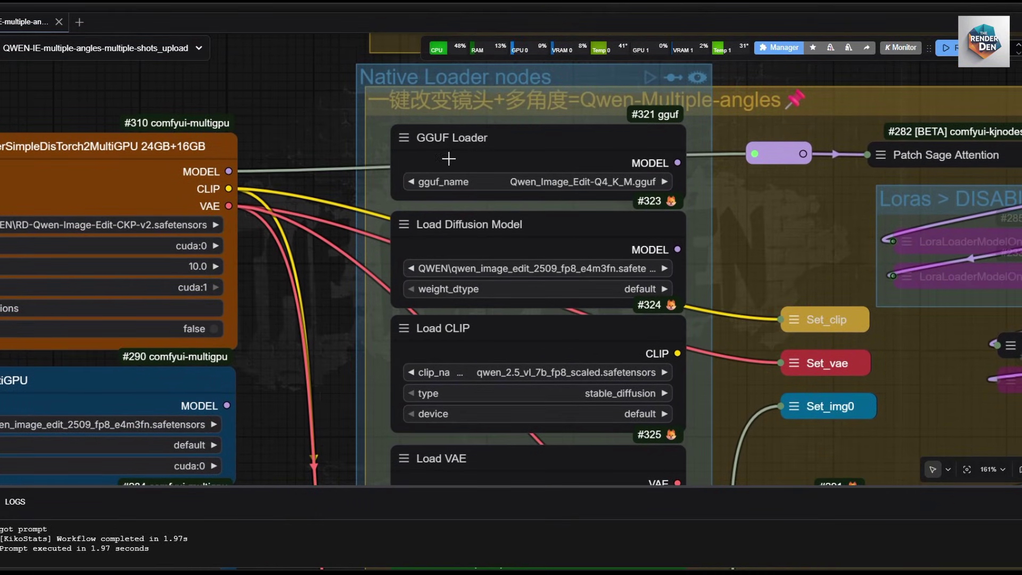
drag(773, 232, 774, 196)
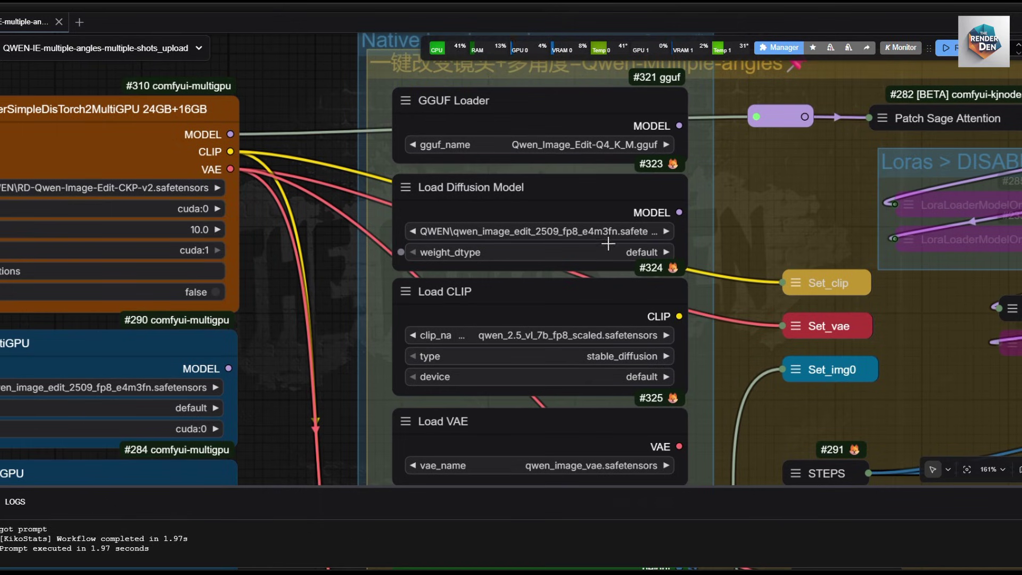
Bypass the Resolution (CRT) node and switch it back on
scroll(552, 298, down, 3)
drag(766, 343, 773, 236)
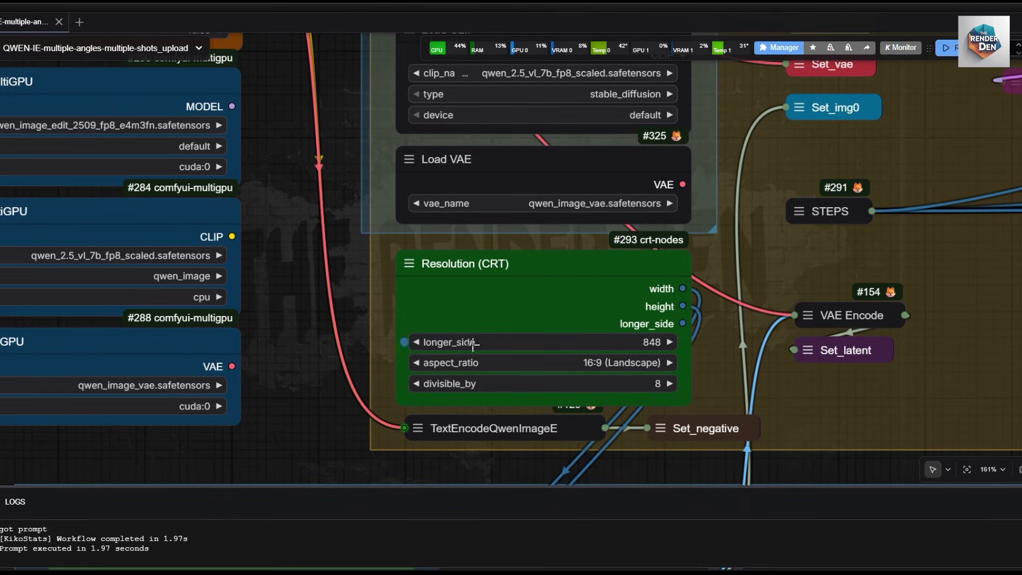
click(659, 260)
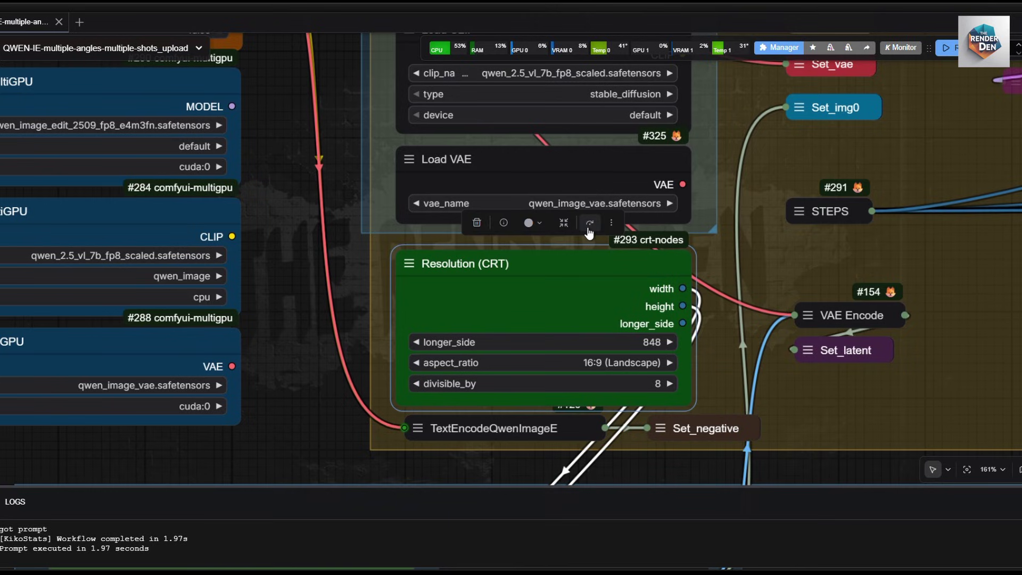
click(590, 224)
click(589, 223)
Queue only the Preview Image node in the Image setting group to preview the resized input image
drag(770, 274, 574, 318)
drag(497, 479, 728, 69)
scroll(677, 130, down, 3)
scroll(696, 68, up, 1)
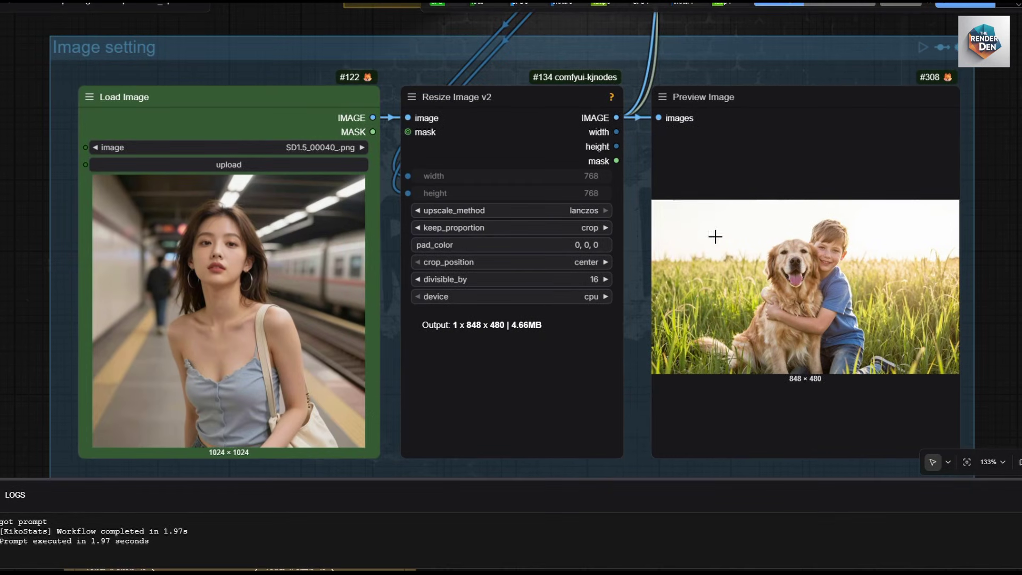
right_click(737, 222)
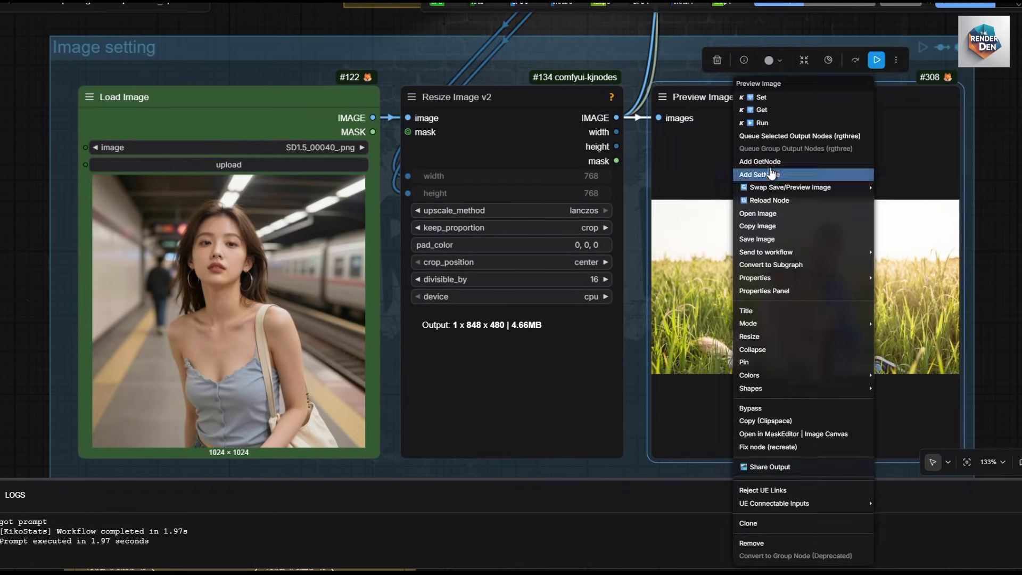
click(769, 136)
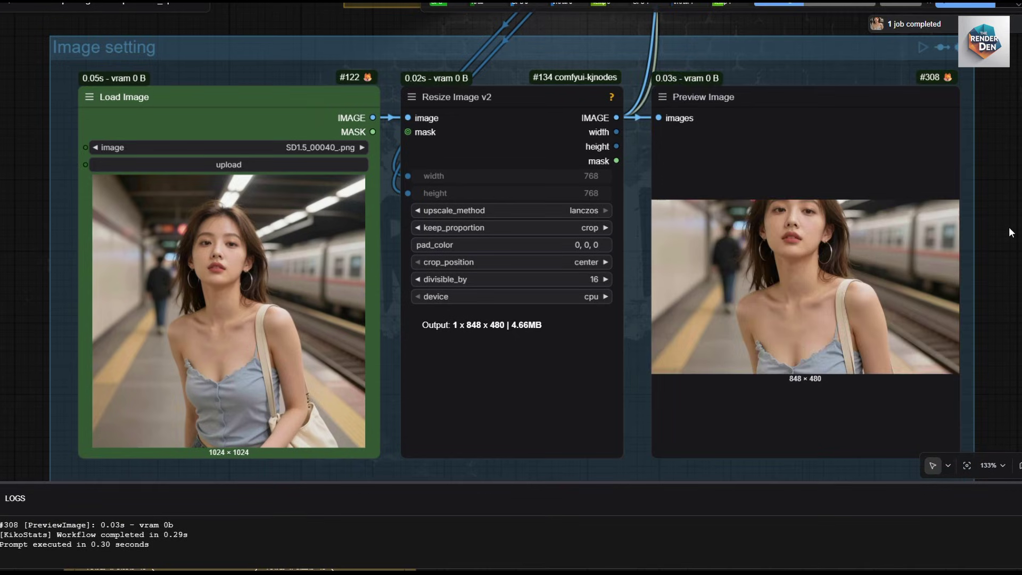
Show the aspect_ratio options of the Resolution (CRT) node
scroll(1010, 230, down, 2)
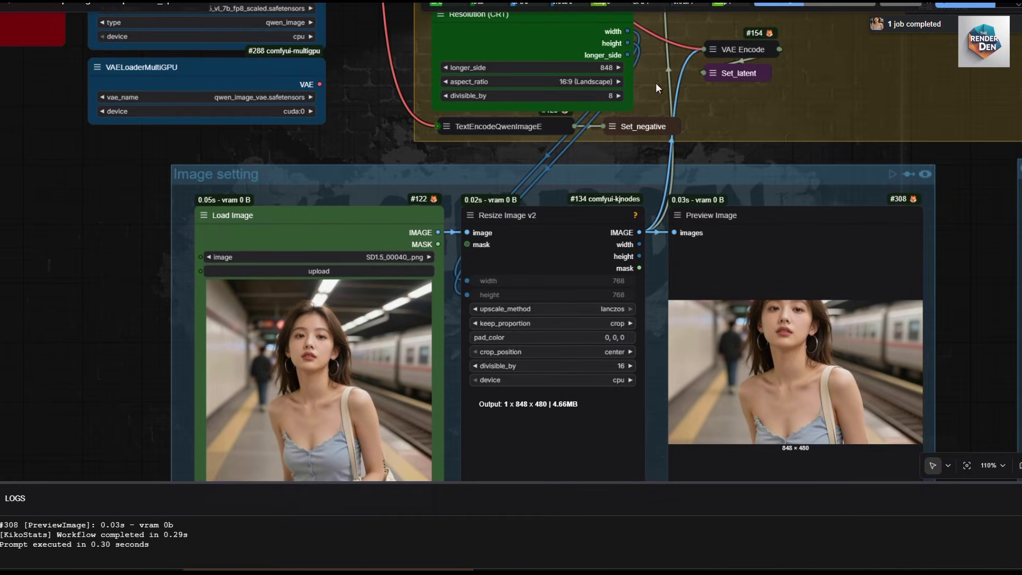
click(568, 82)
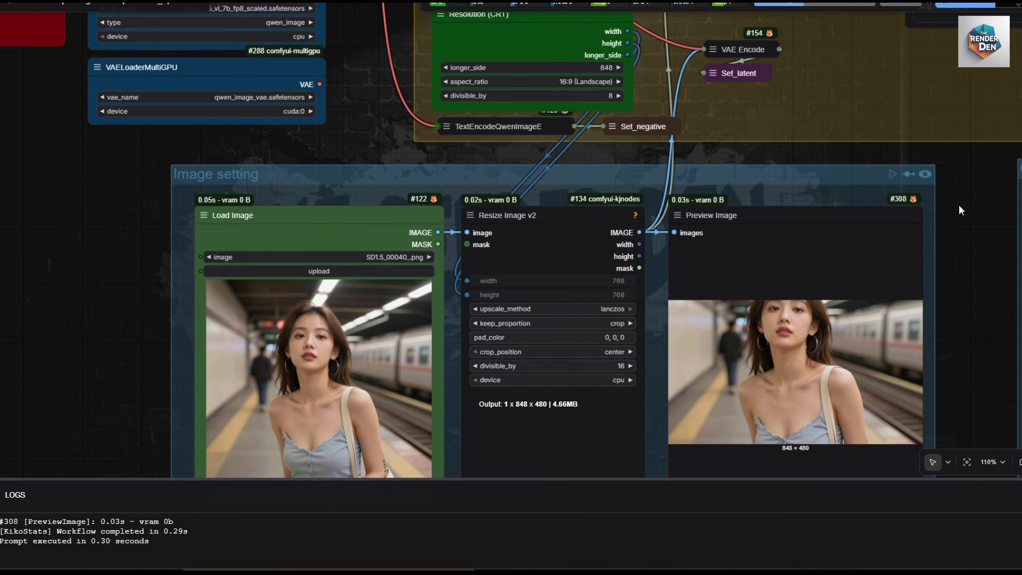
Examine the Sage Attention, Torch patch and bypassed LoRA loader nodes in the model chain
drag(960, 206, 659, 301)
scroll(660, 301, down, 2)
drag(673, 223, 537, 306)
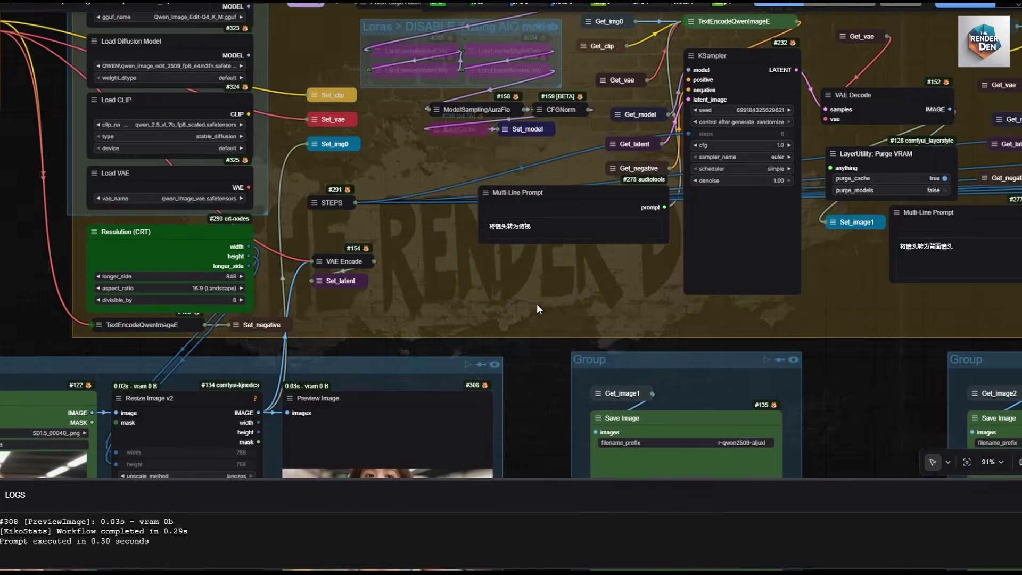
drag(455, 175, 545, 335)
scroll(552, 221, up, 7)
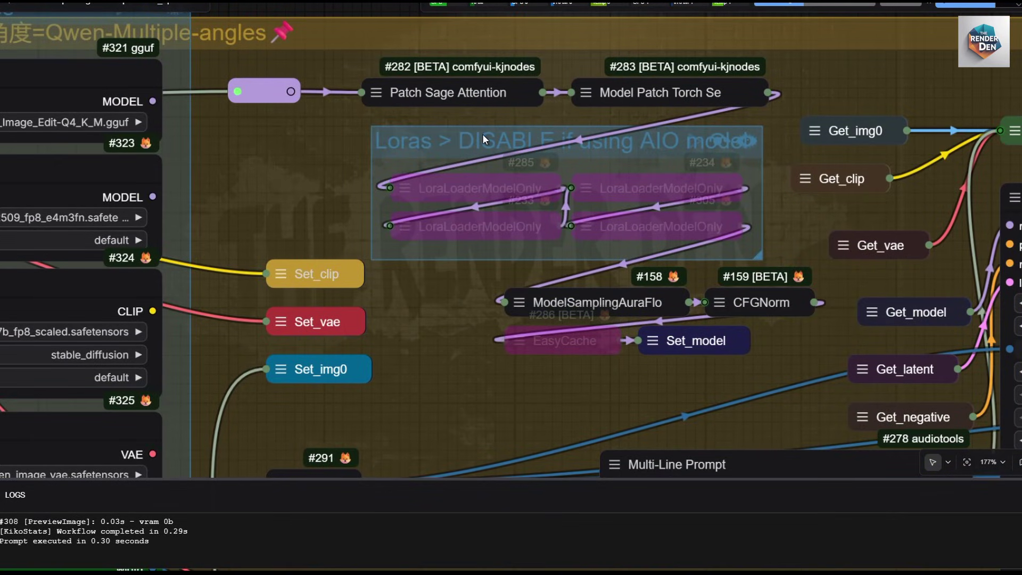
Enable the group of four LoRA loader nodes, and bypass the whole group again
click(612, 151)
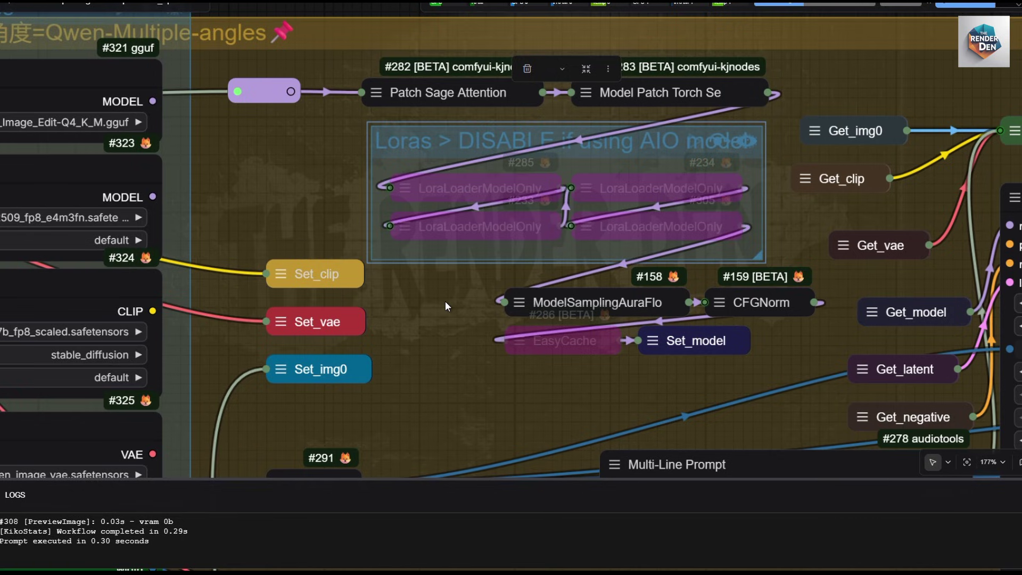
drag(447, 307, 787, 322)
scroll(831, 329, down, 3)
scroll(831, 329, down, 1)
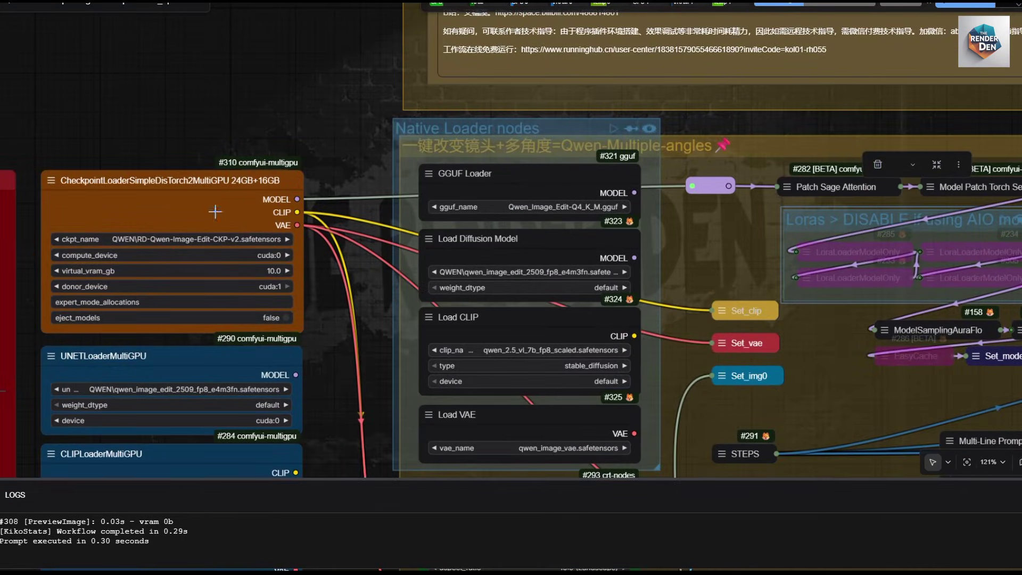
drag(732, 243, 392, 208)
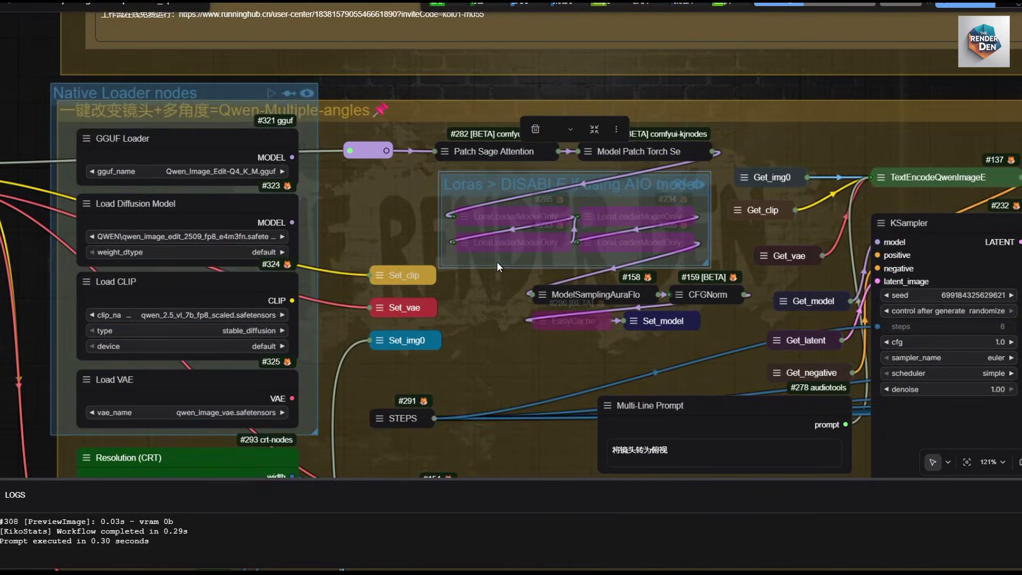
scroll(497, 263, up, 3)
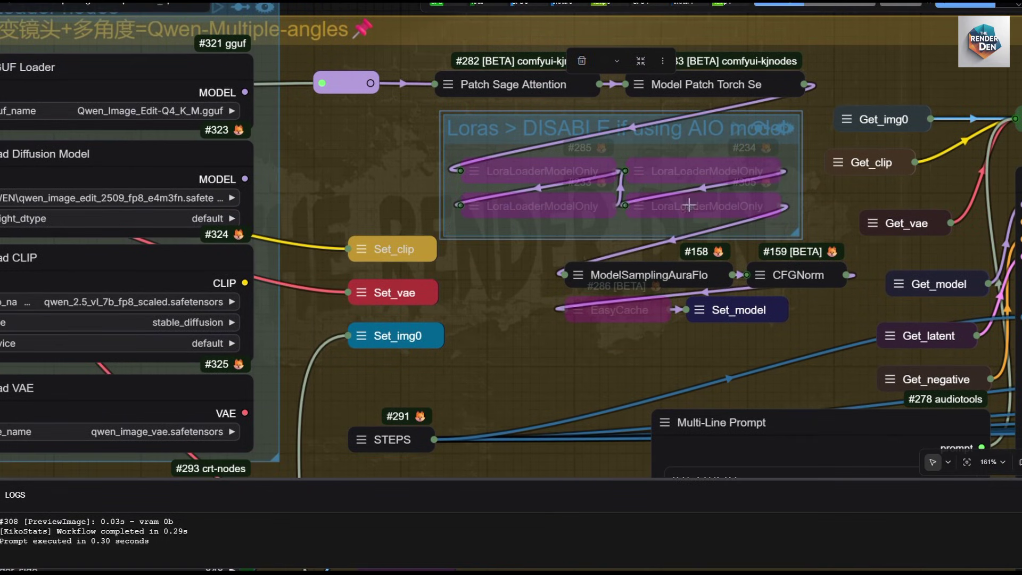
click(765, 128)
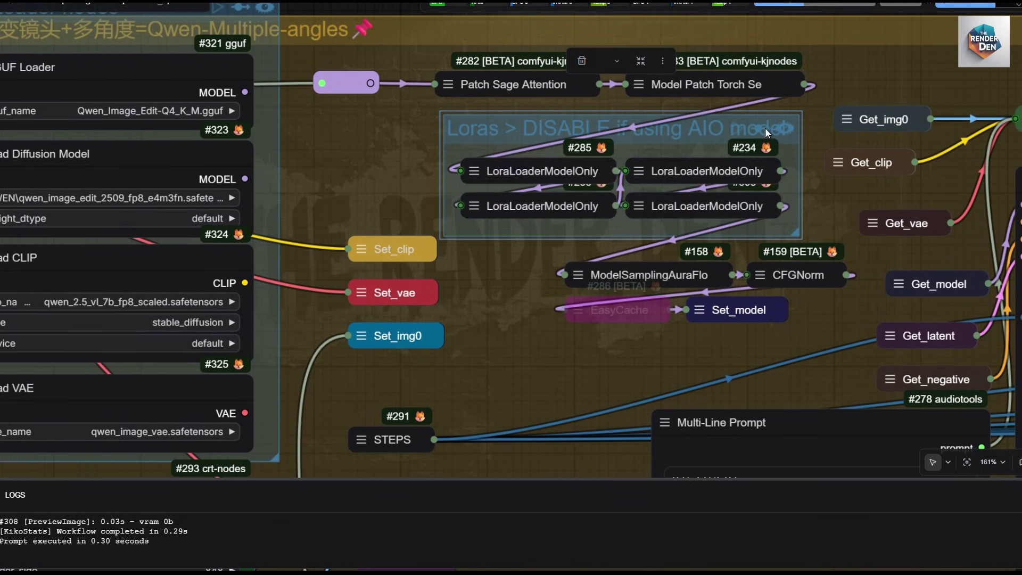
click(762, 127)
click(761, 126)
click(758, 126)
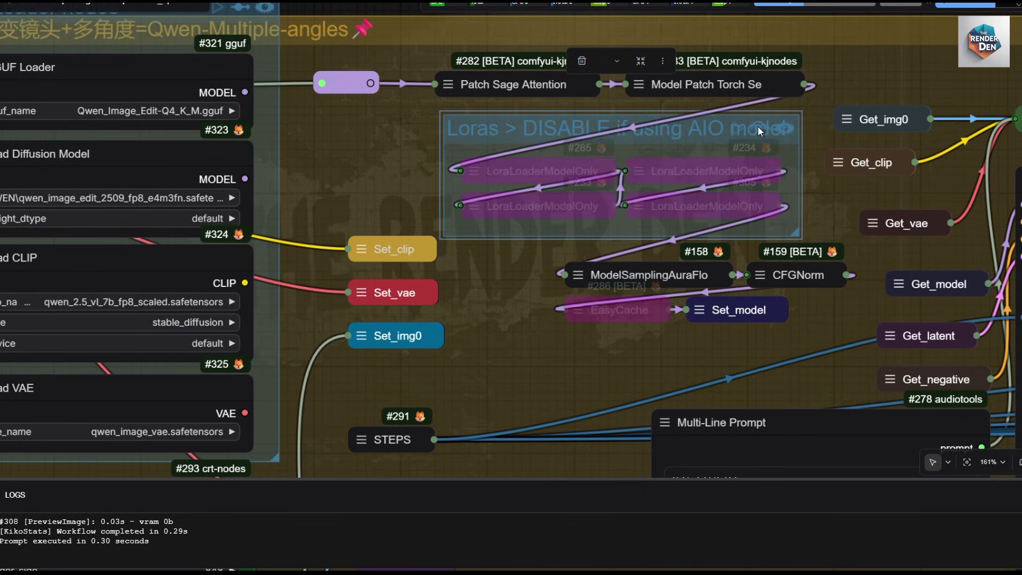
Select the bypassed EasyCache node below the LoRA group to point it out, and deselect it
scroll(502, 293, down, 1)
drag(503, 295, 459, 223)
click(572, 237)
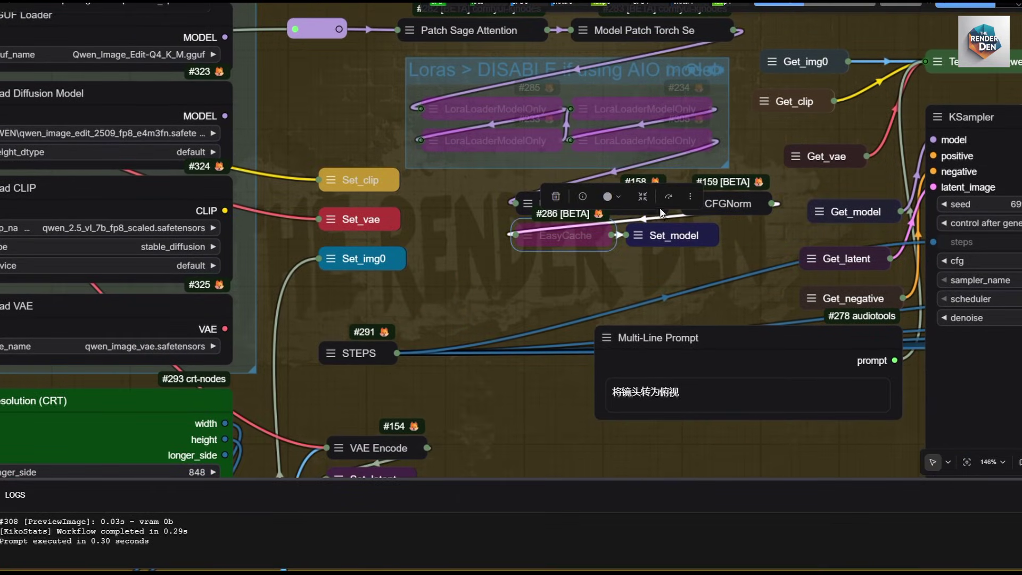
click(587, 258)
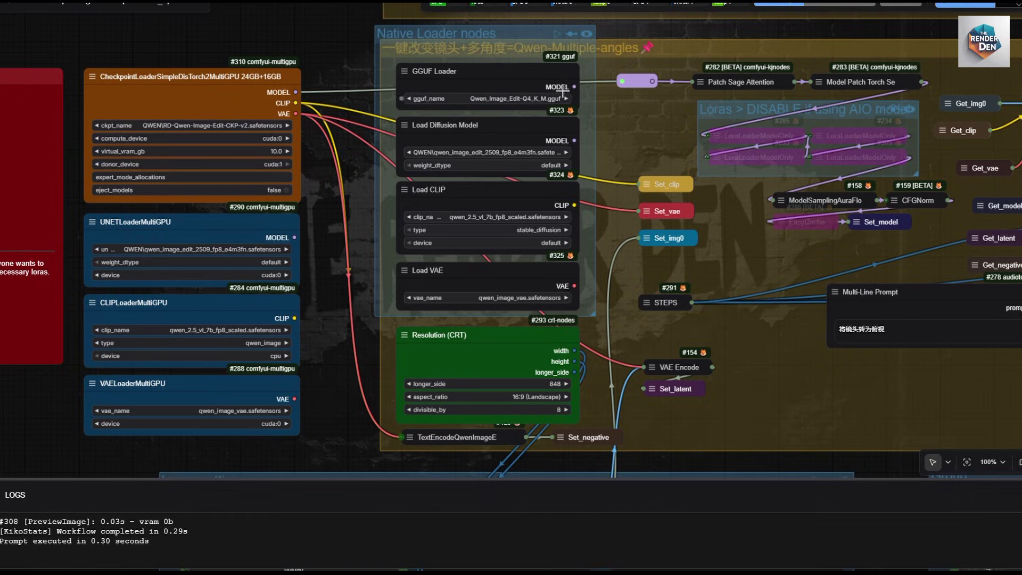
Rewire the model, CLIP and VAE links to the native GGUF Loader, Load CLIP and Load VAE nodes
drag(573, 87, 622, 81)
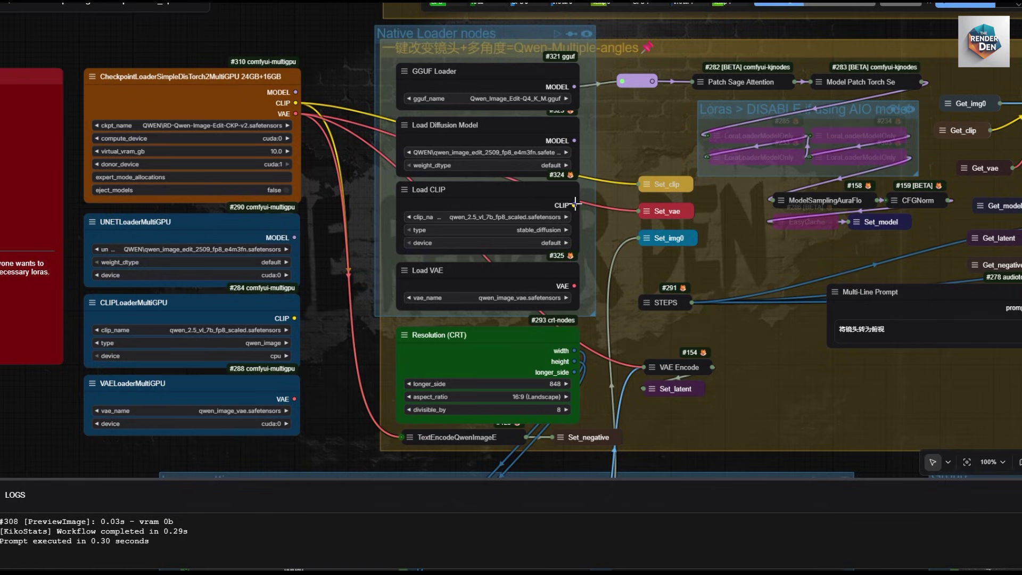
drag(574, 205, 403, 437)
drag(575, 286, 646, 367)
drag(574, 286, 684, 212)
Reconnect the checkpoint loader's MODEL, CLIP and VAE outputs to the reroute, Set_clip, Set_vae, VAE Encode and TextEncodeQwenImageE nodes
drag(622, 81, 294, 92)
drag(633, 82, 632, 81)
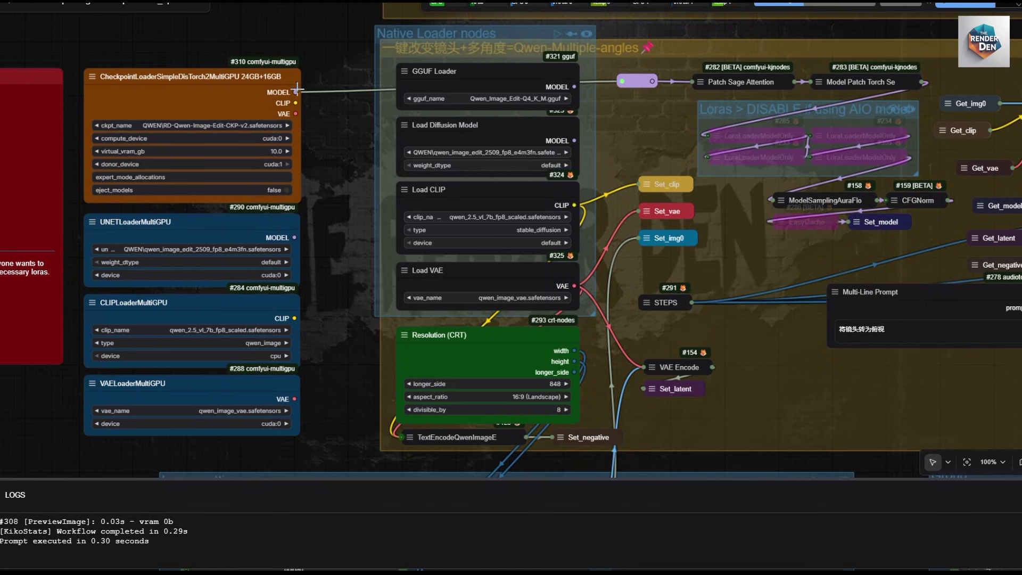
drag(296, 103, 643, 184)
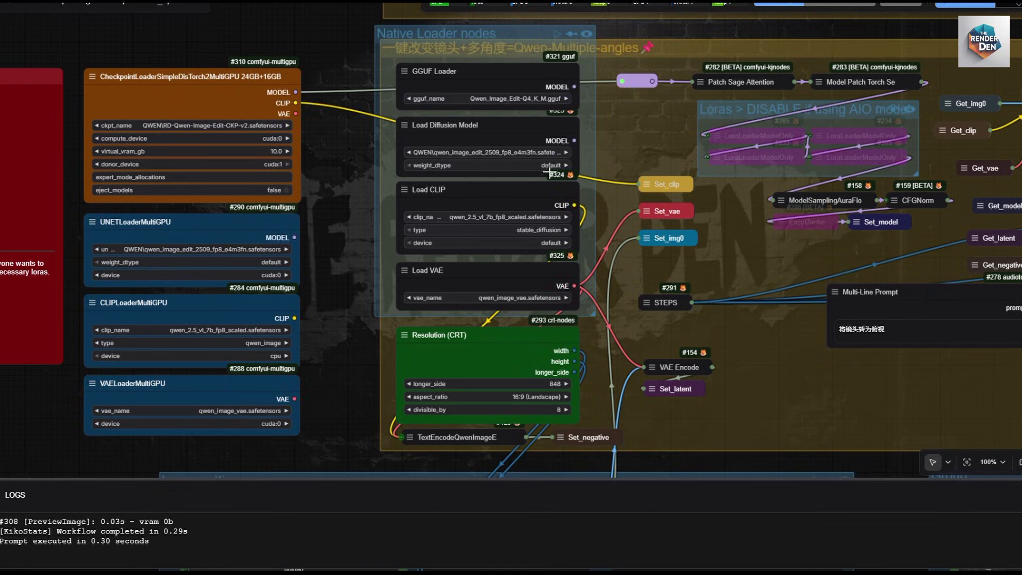
drag(295, 103, 402, 437)
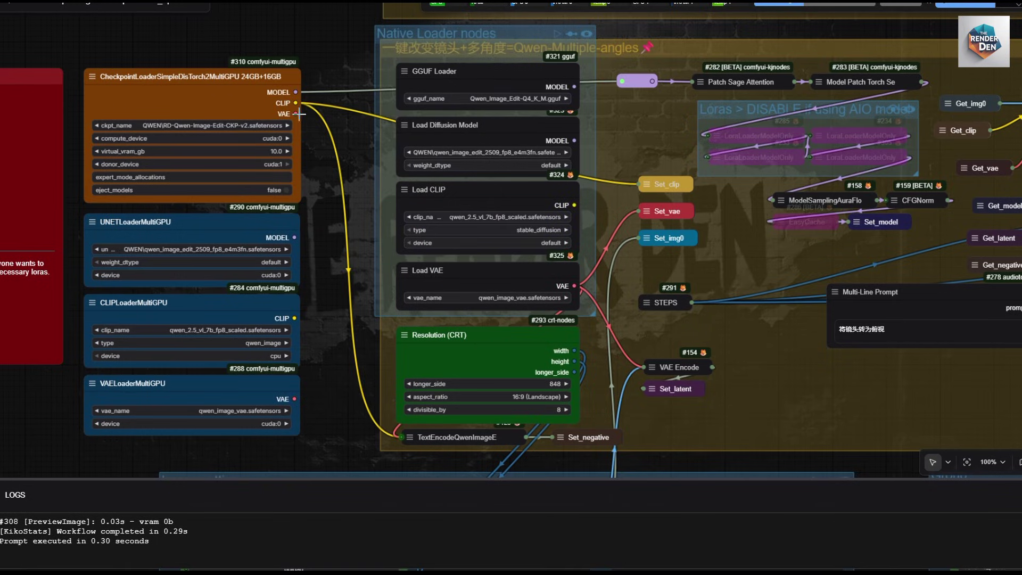
drag(295, 113, 675, 373)
drag(297, 114, 639, 215)
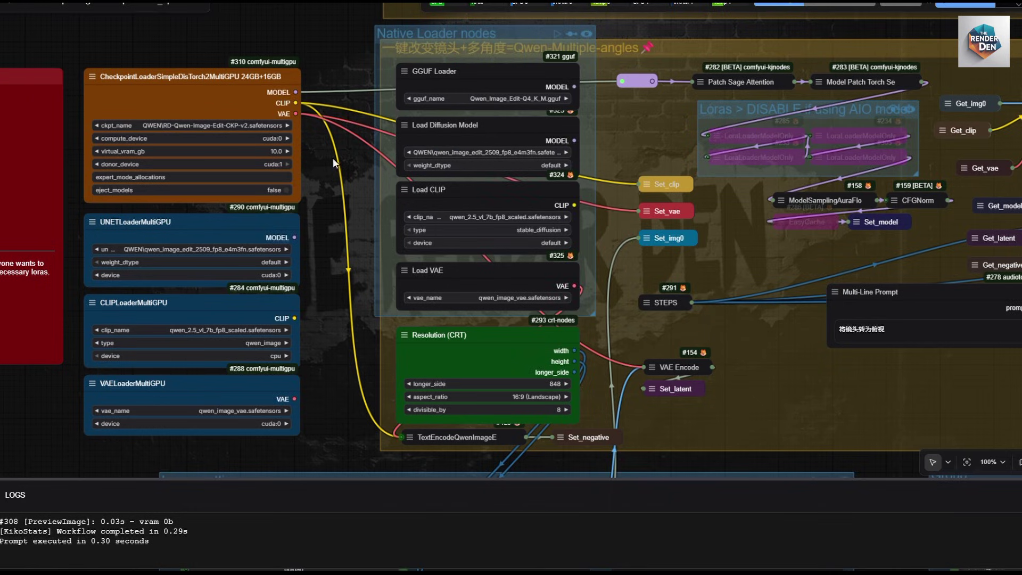
drag(296, 114, 479, 438)
Examine the Multi-Line Prompt nodes that feed the first two KSampler sections
drag(705, 350, 64, 309)
scroll(583, 375, down, 1)
drag(582, 375, 614, 390)
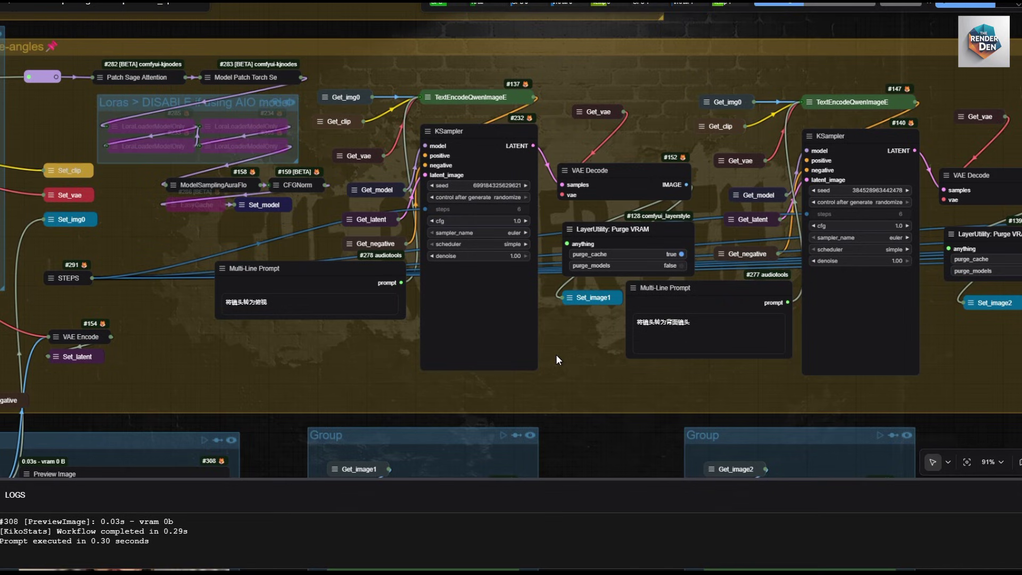
scroll(556, 353, up, 2)
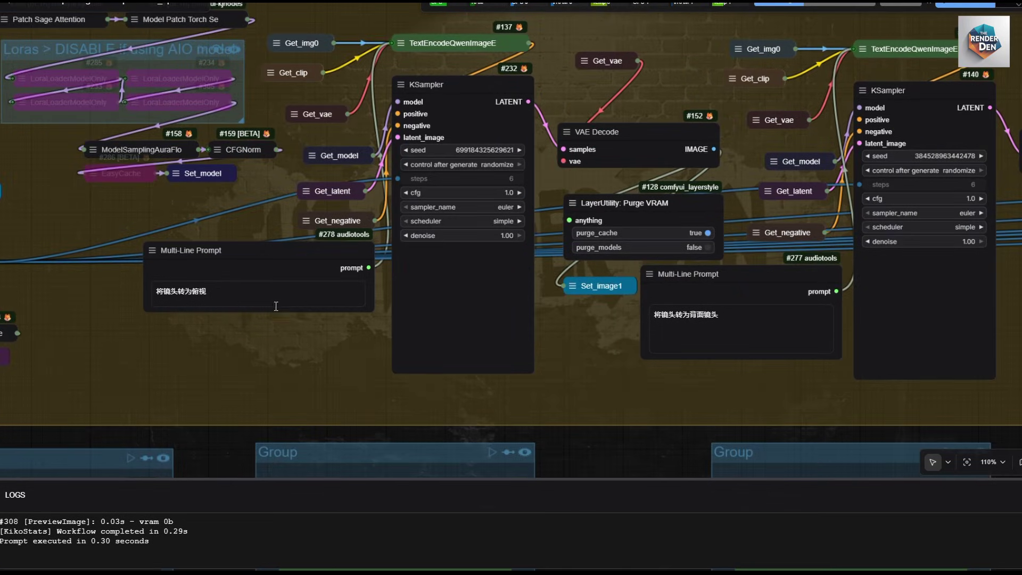
scroll(597, 365, down, 2)
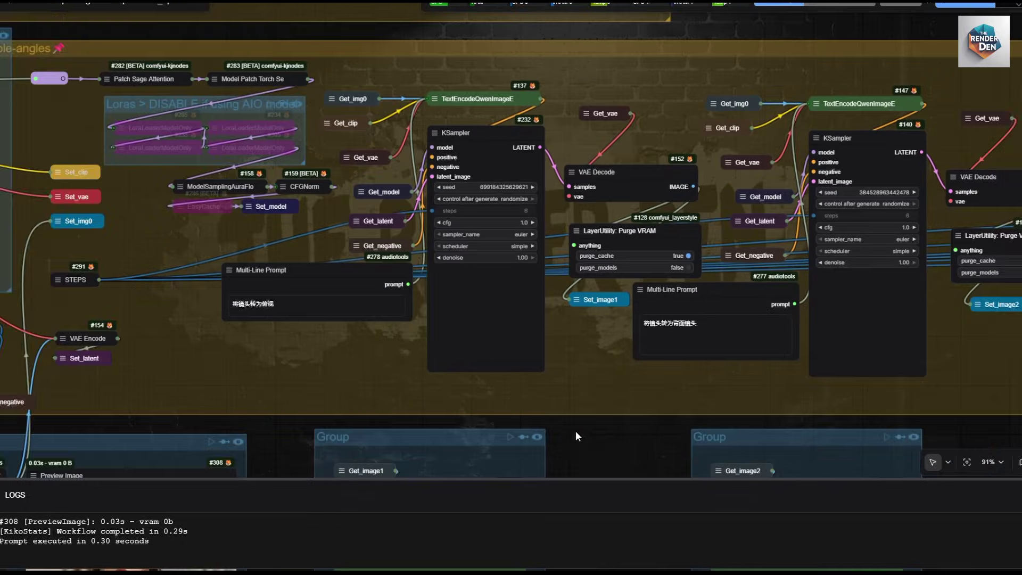
Read the note listing the Chinese camera-angle prompts with their English translations
drag(576, 433, 770, 53)
drag(412, 413, 791, 173)
scroll(298, 283, up, 4)
drag(597, 299, 785, 257)
scroll(379, 321, up, 4)
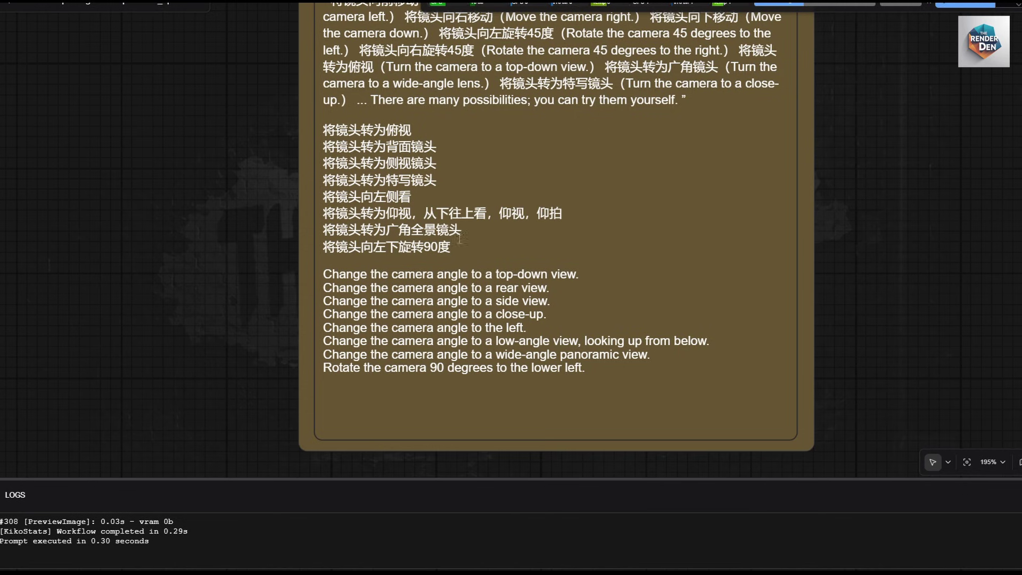
drag(916, 222, 892, 342)
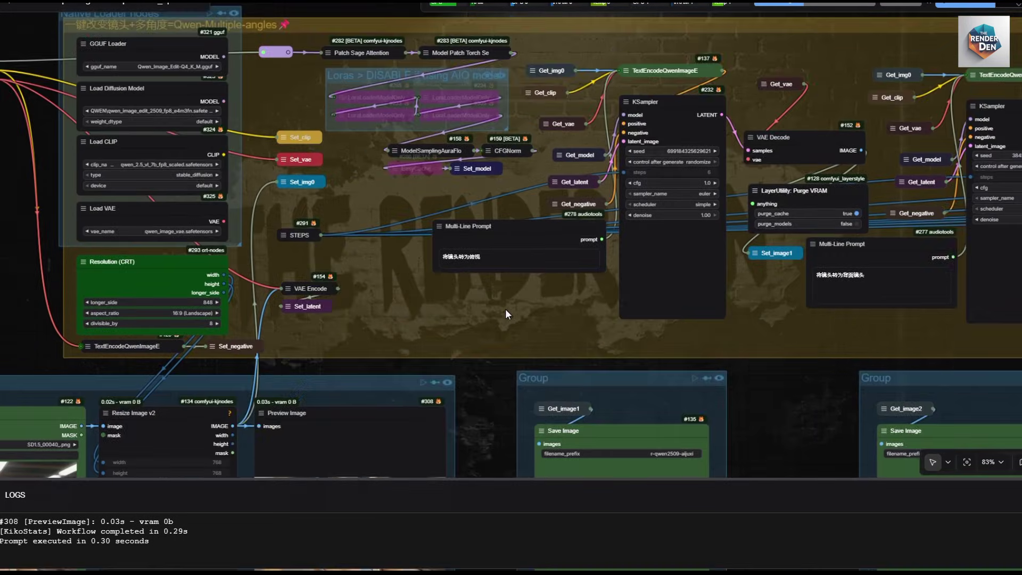
Examine the row of individual Save Image groups, the Execution Timer and the large combined Save Image node
drag(506, 314, 452, 315)
scroll(645, 335, down, 7)
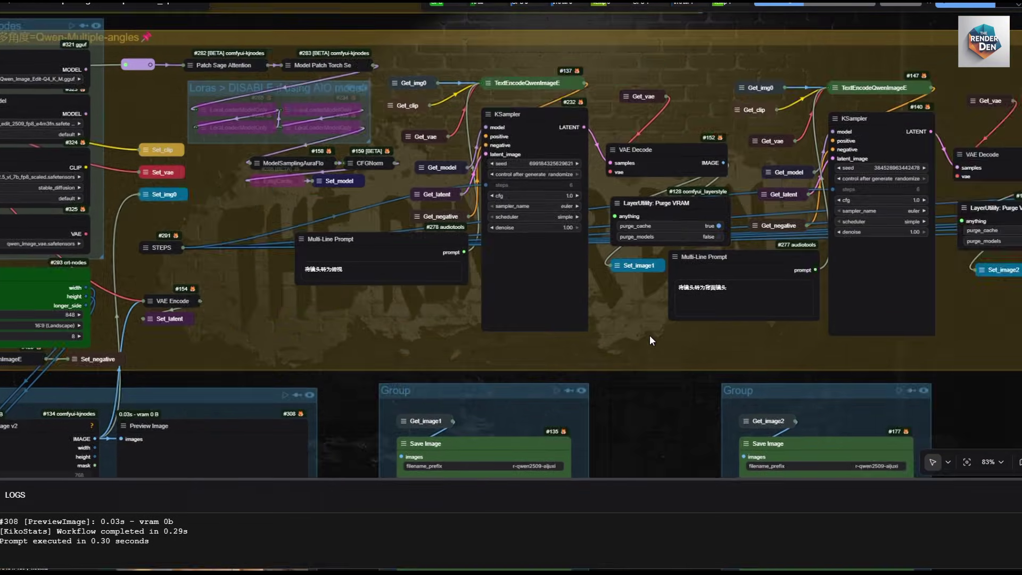
scroll(633, 339, down, 7)
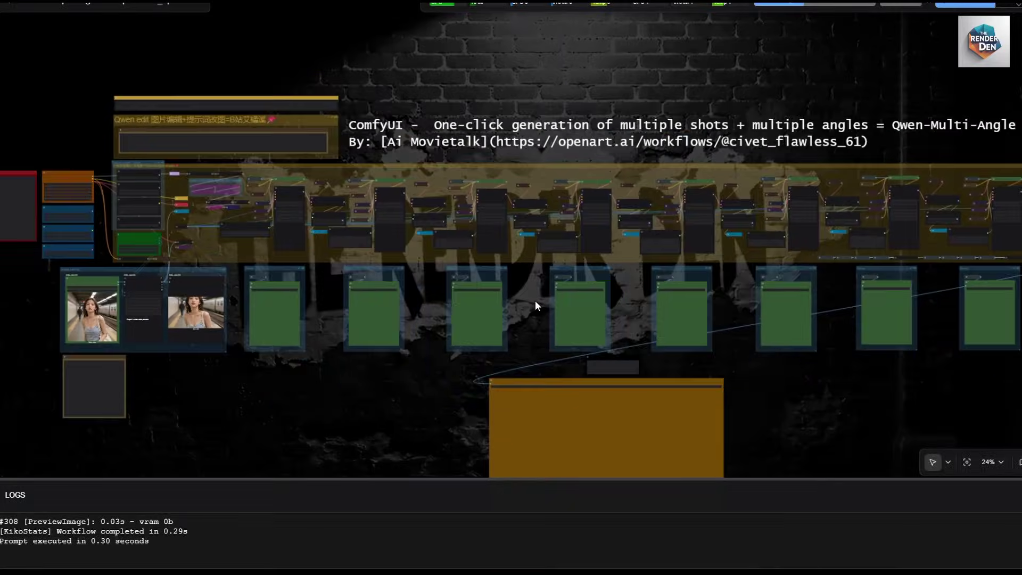
drag(517, 296, 525, 294)
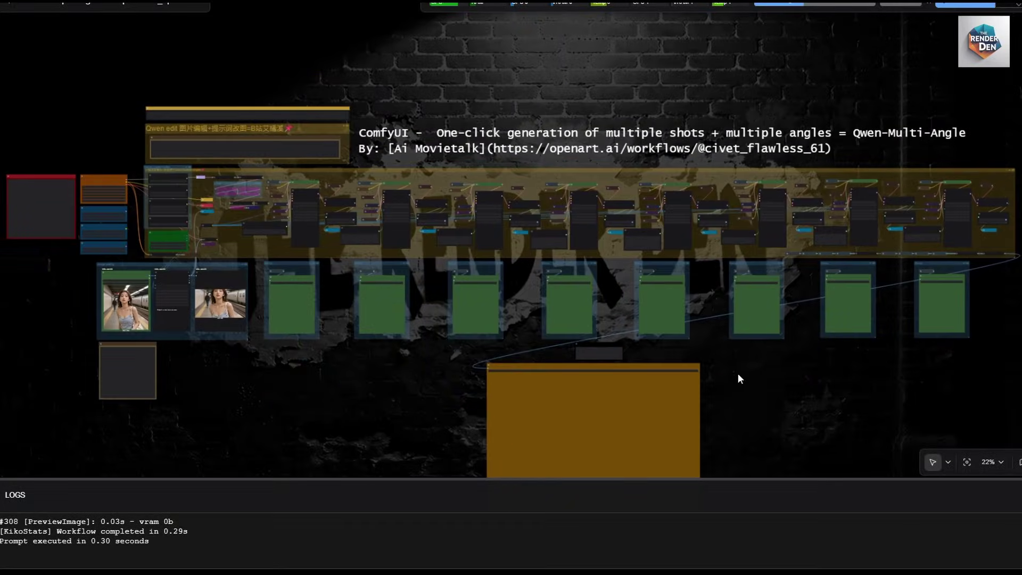
scroll(708, 343, up, 10)
scroll(579, 320, up, 4)
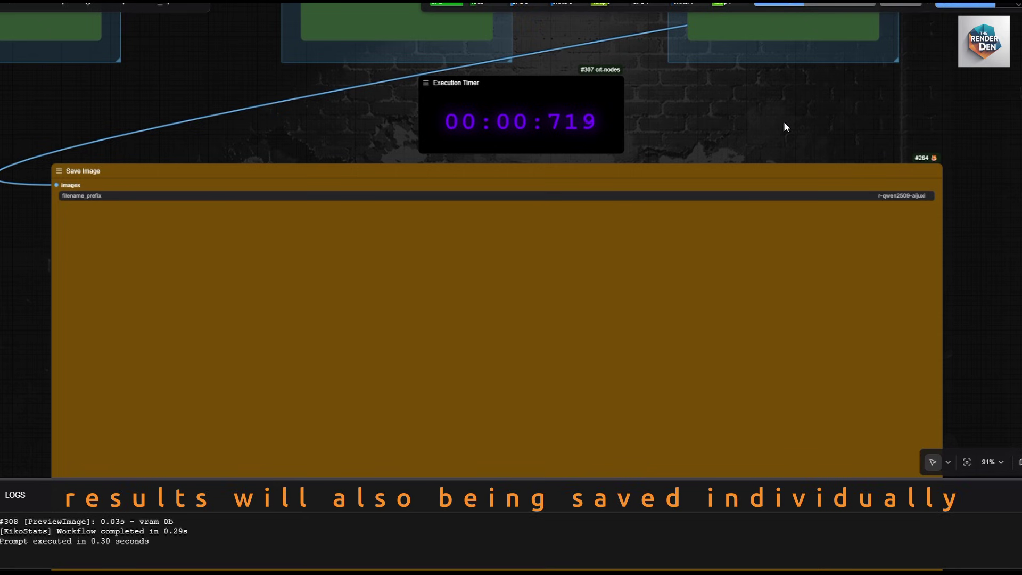
Run the whole workflow and follow its execution from the checkpoint loader to the KSampler nodes
click(965, 5)
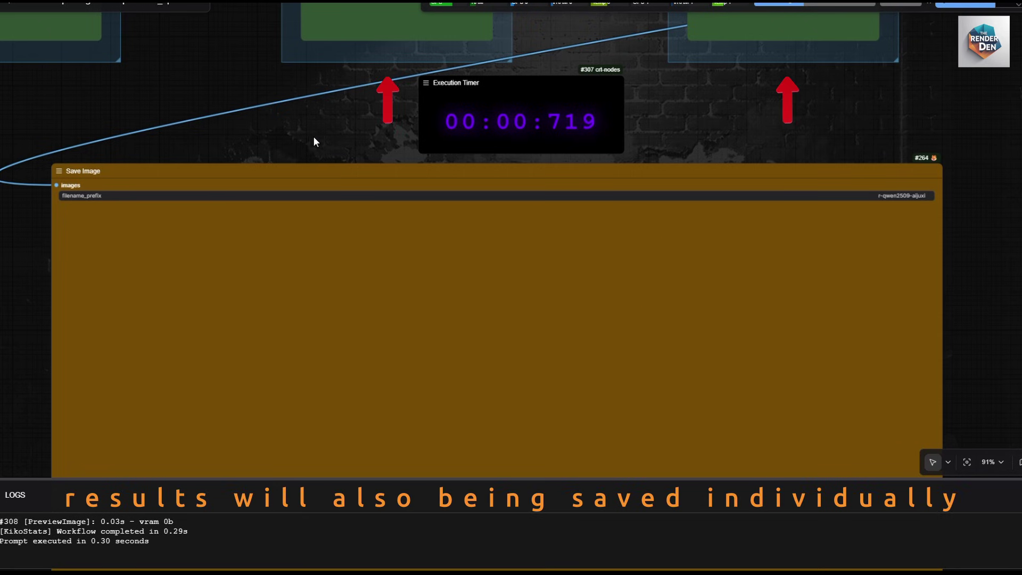
scroll(305, 136, down, 3)
drag(306, 137, 494, 501)
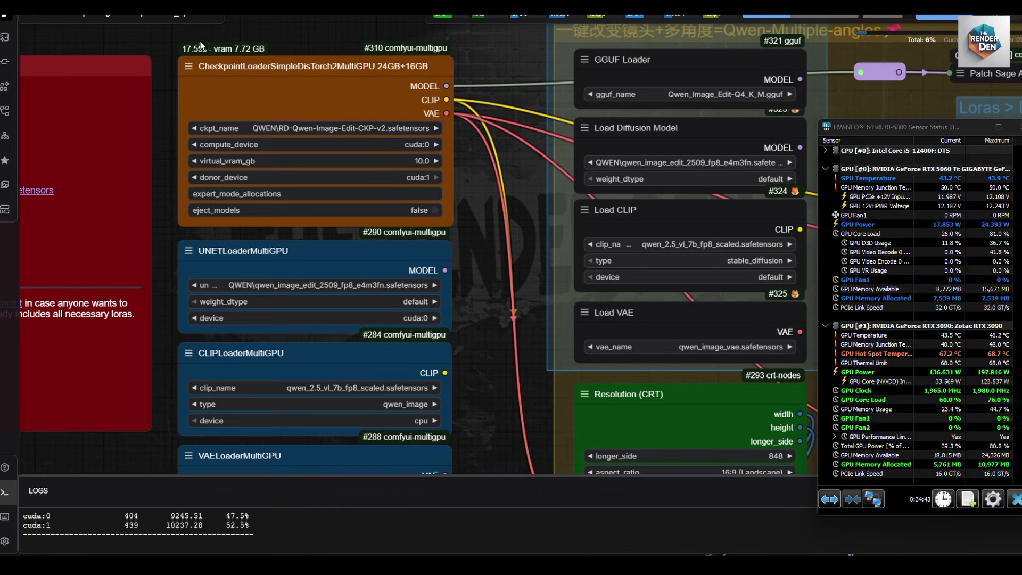
scroll(367, 208, down, 2)
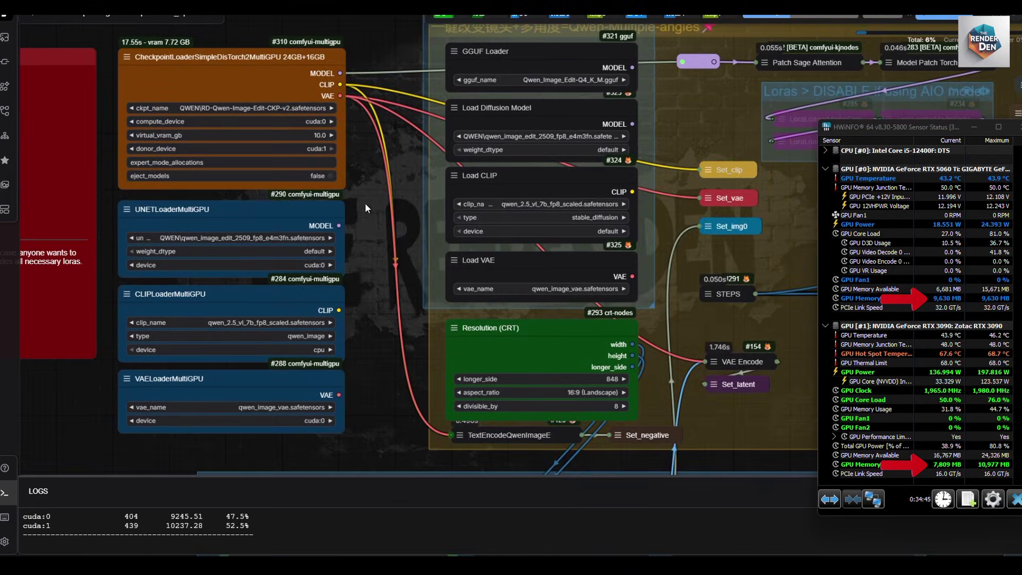
drag(351, 247, 188, 172)
drag(666, 305, 535, 314)
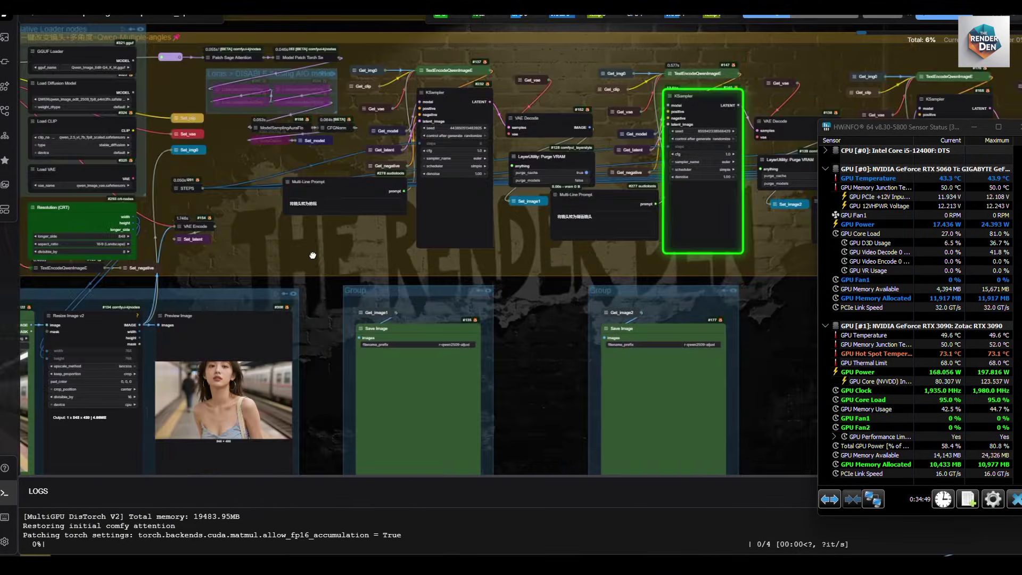
Follow the second KSampler's preview and highlight the GPU Memory Allocated rows of both graphics cards in HWiNFO
scroll(313, 256, down, 1)
drag(727, 351, 654, 303)
scroll(666, 311, up, 2)
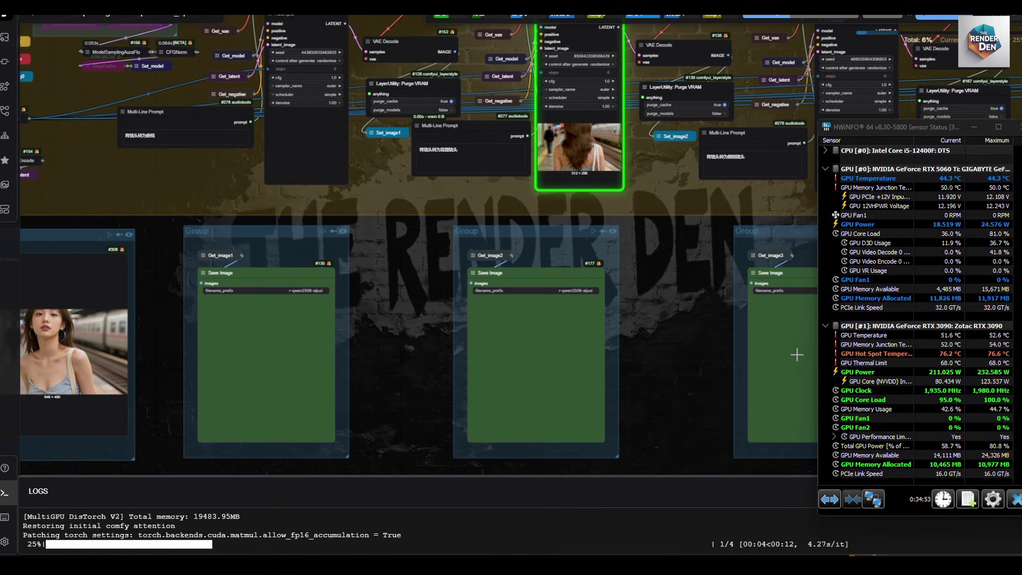
click(970, 464)
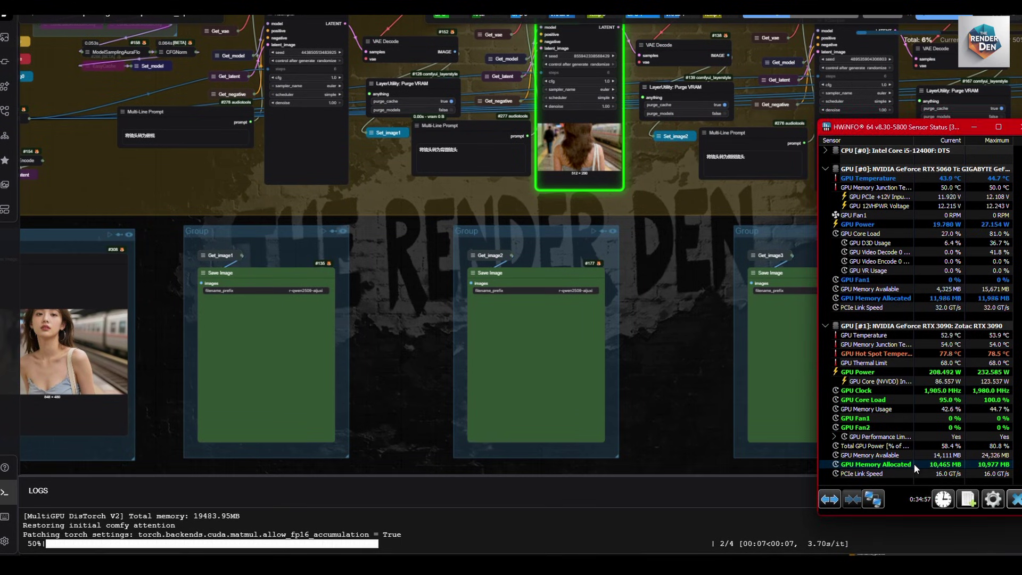
click(947, 299)
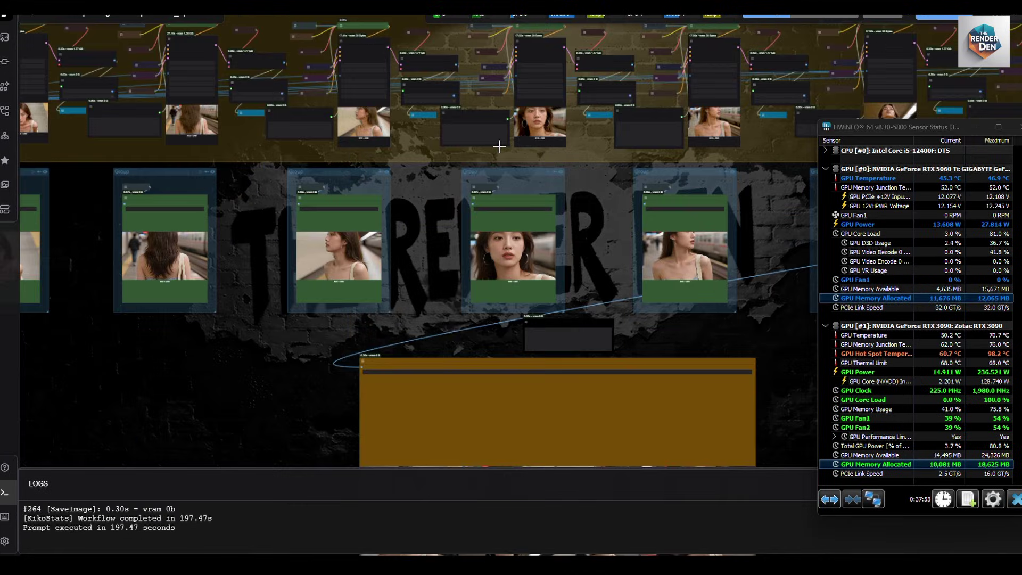
Review the saved camera-angle images, the Execution Timer and the combined Save Image output
drag(589, 244, 582, 210)
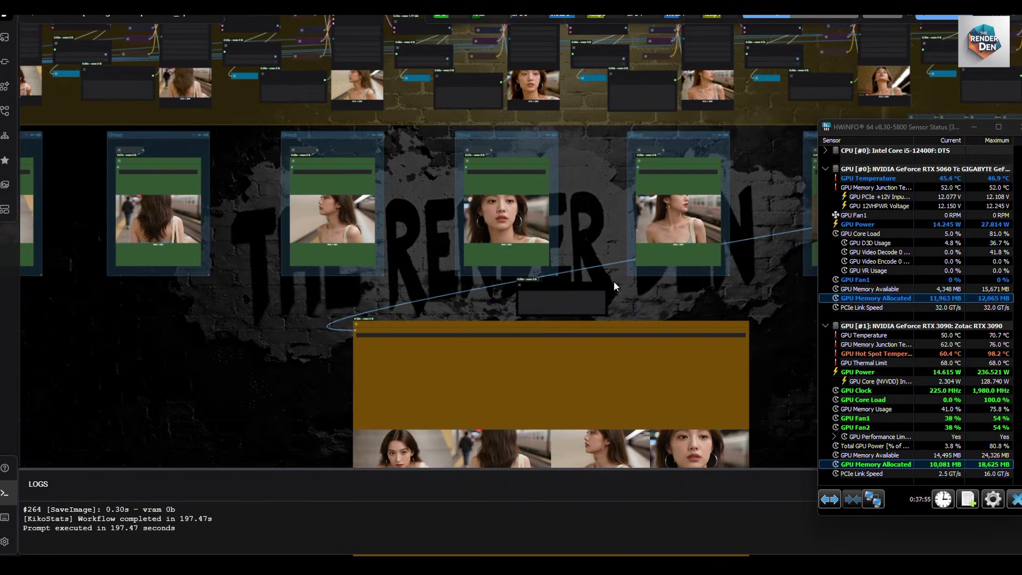
scroll(621, 290, up, 10)
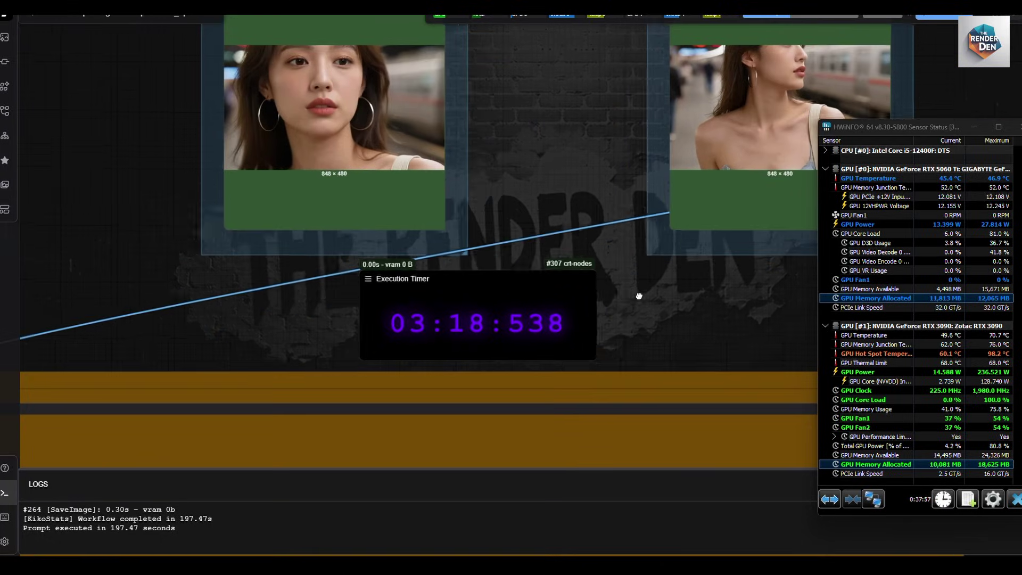
drag(639, 296, 670, 301)
scroll(656, 328, down, 1)
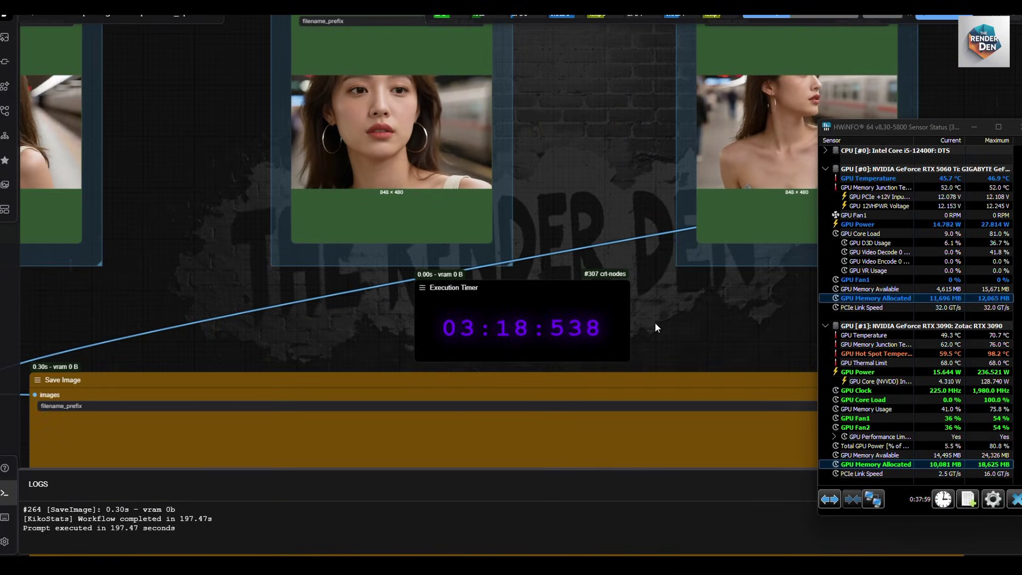
scroll(652, 322, down, 5)
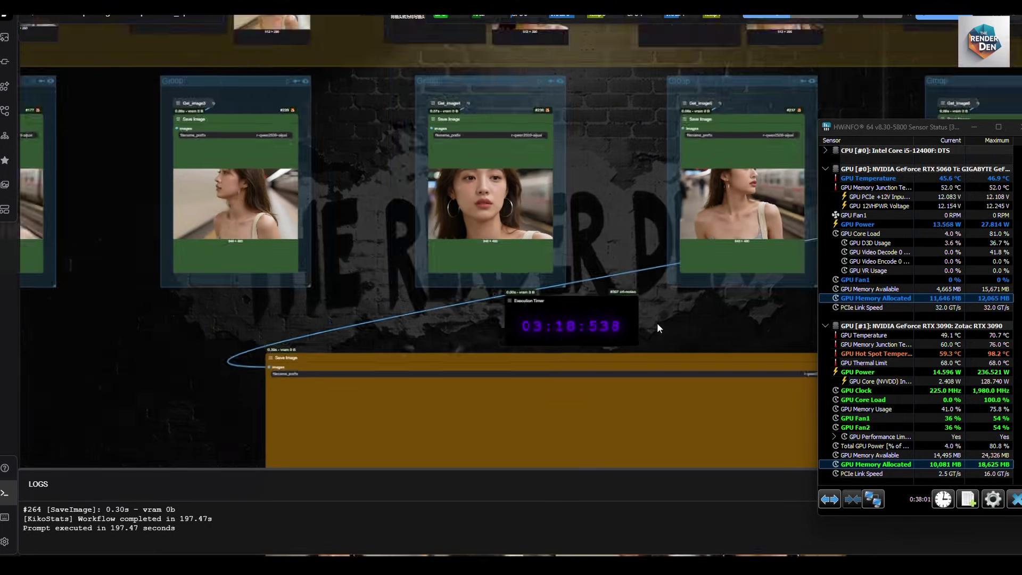
drag(653, 312, 547, 48)
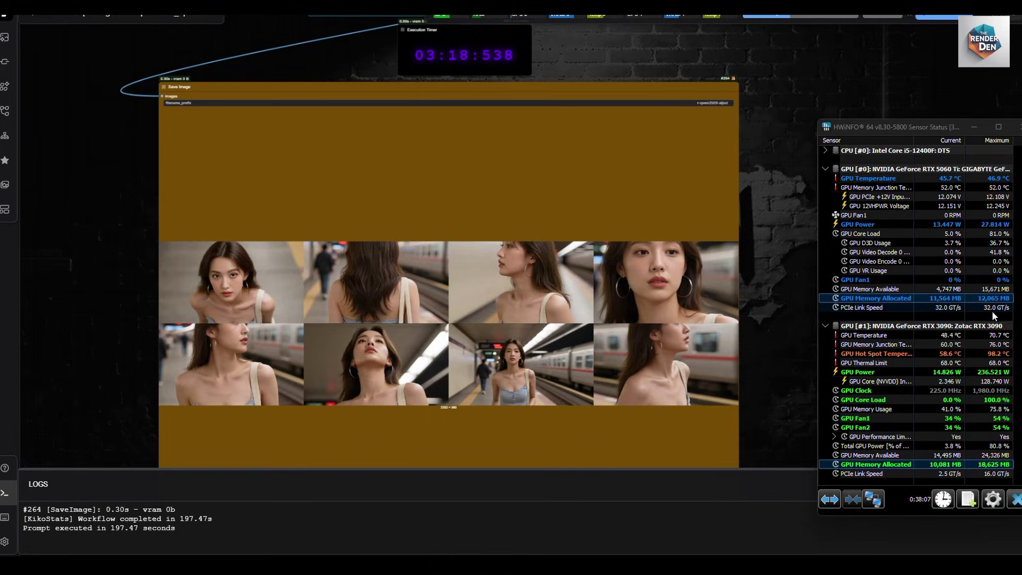
Minimise the HWiNFO window and open the combined multi-angle image on its own at a larger size
click(975, 127)
drag(814, 302, 872, 267)
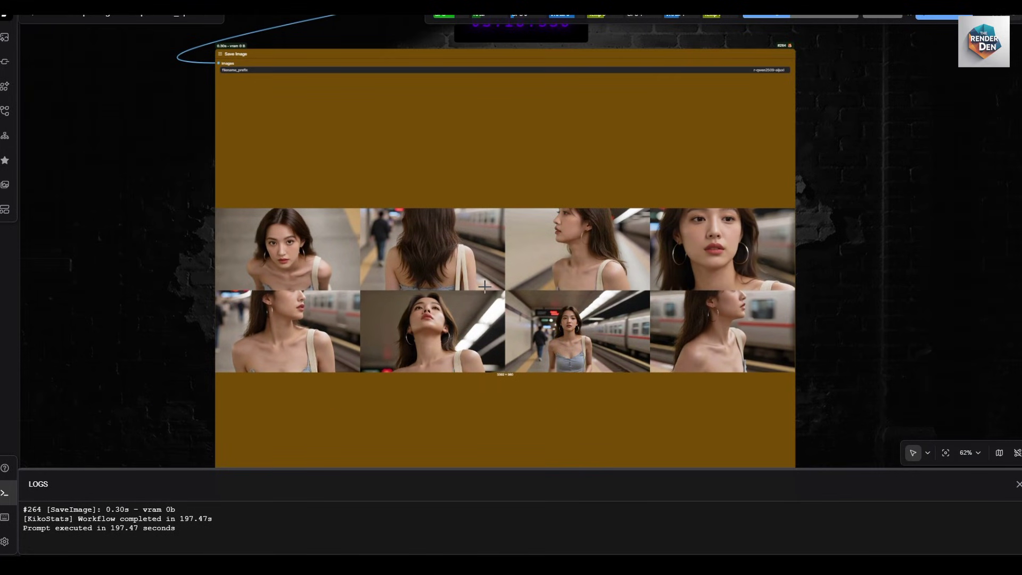
right_click(485, 287)
click(510, 215)
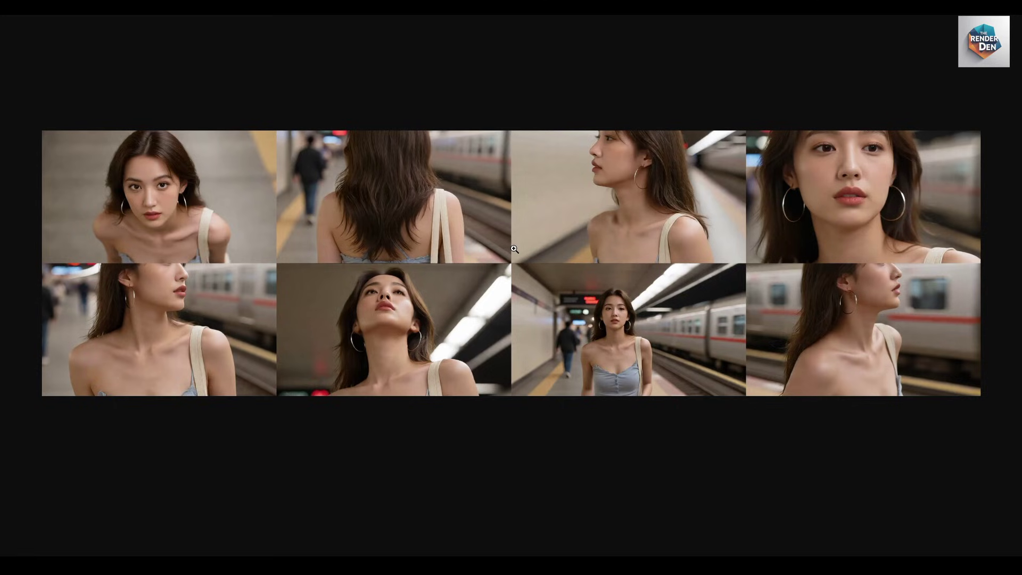